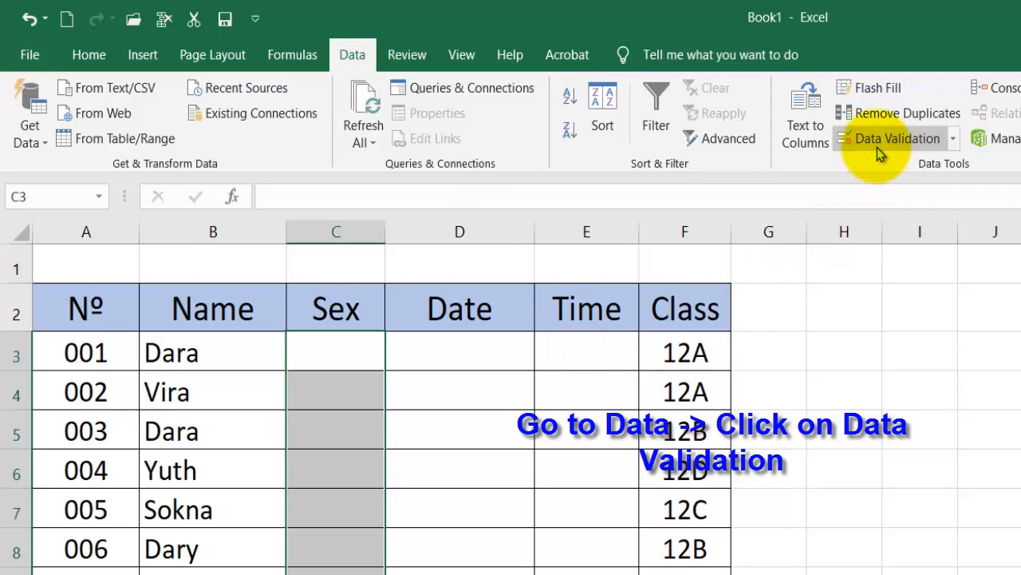
# - Restrict the Sex cells C3:C12 with data validation to a list with the source "Male, Female"
pyautogui.click(879, 145)
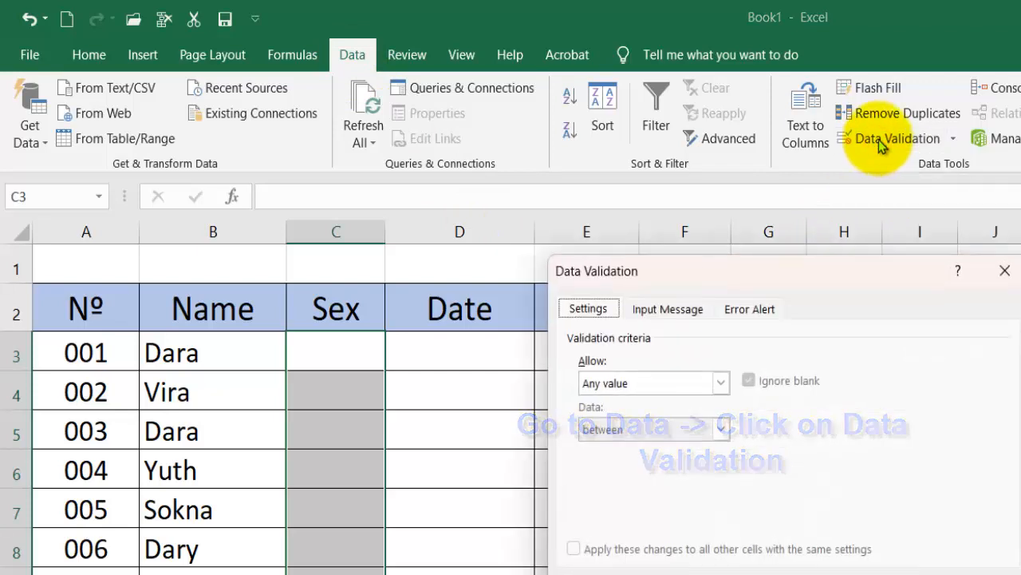
pyautogui.click(622, 391)
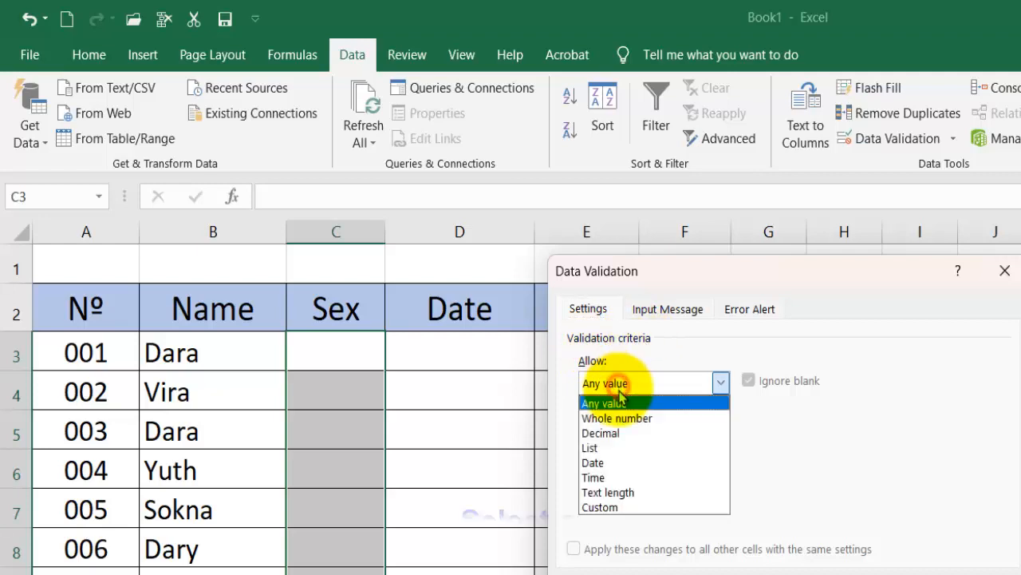
pyautogui.click(597, 448)
pyautogui.click(631, 476)
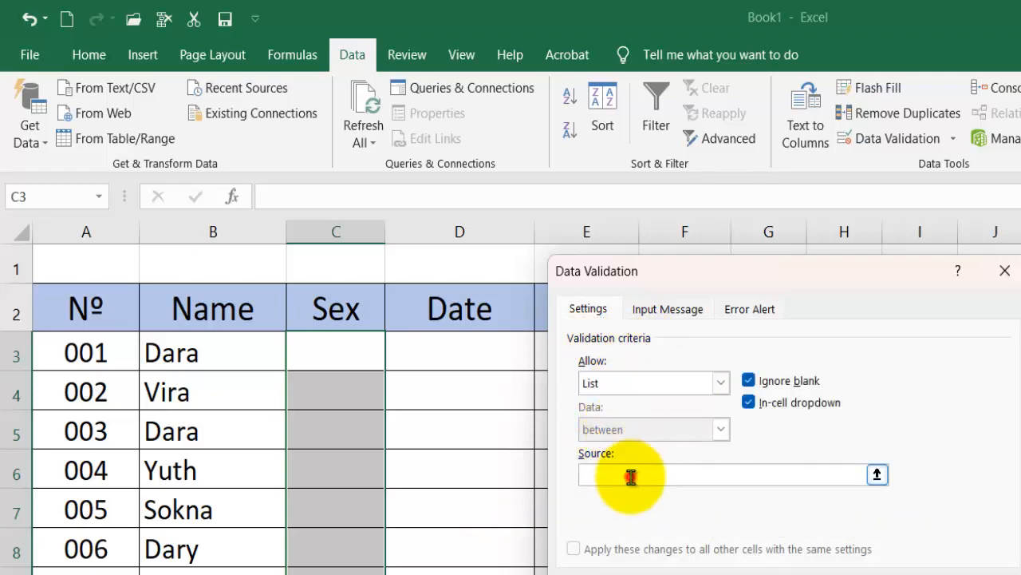
pyautogui.write('M')
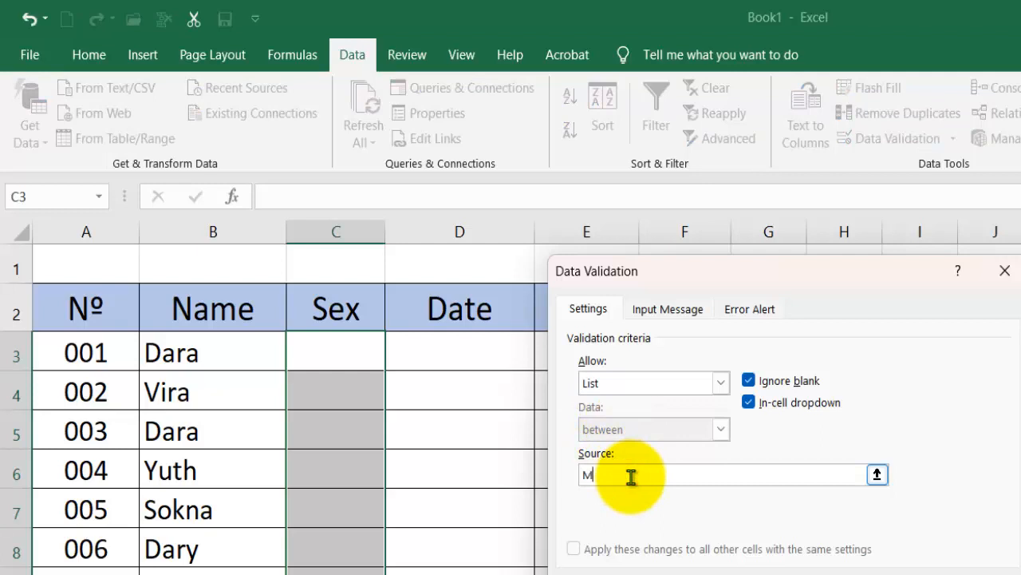
pyautogui.write('ale, Fe')
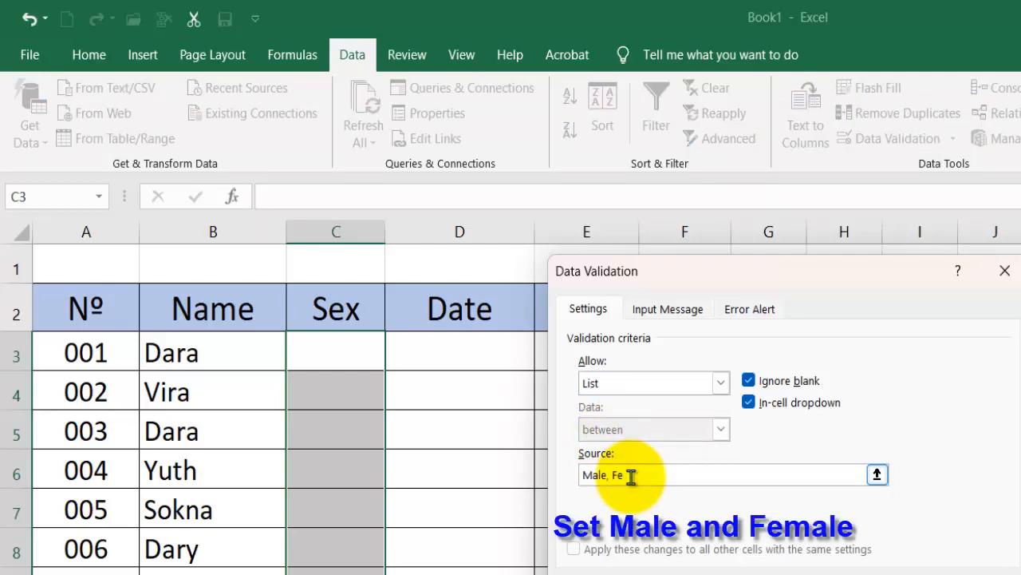
pyautogui.write('male')
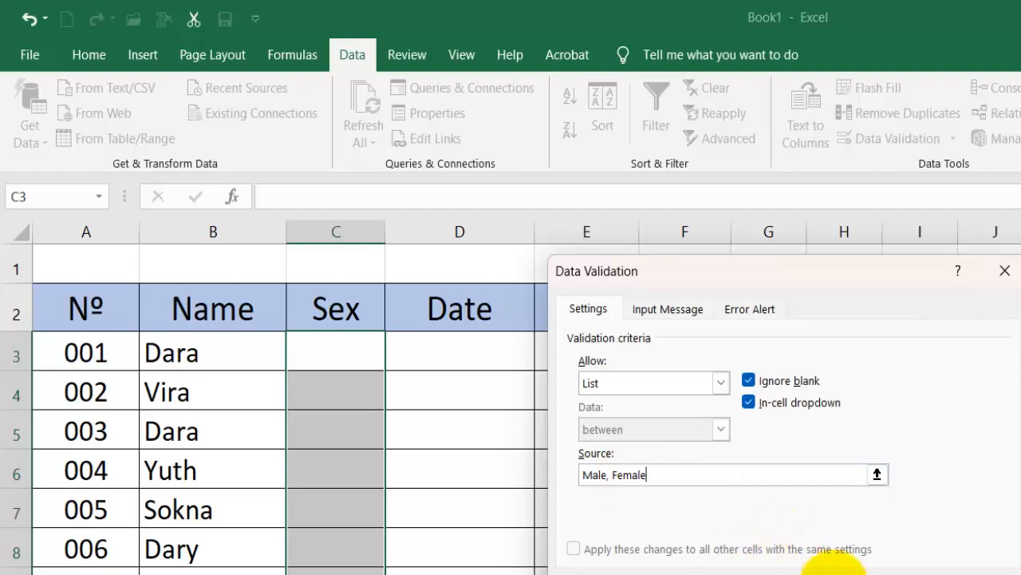
pyautogui.click(850, 566)
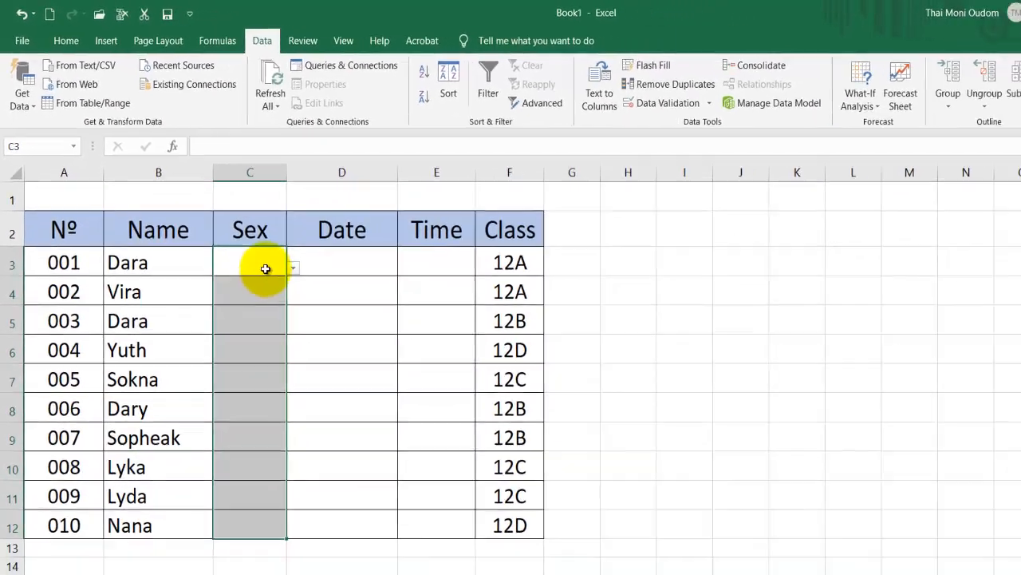
# - Choose Male from the in-cell list for the first four students, cells C3 to C6
pyautogui.click(265, 268)
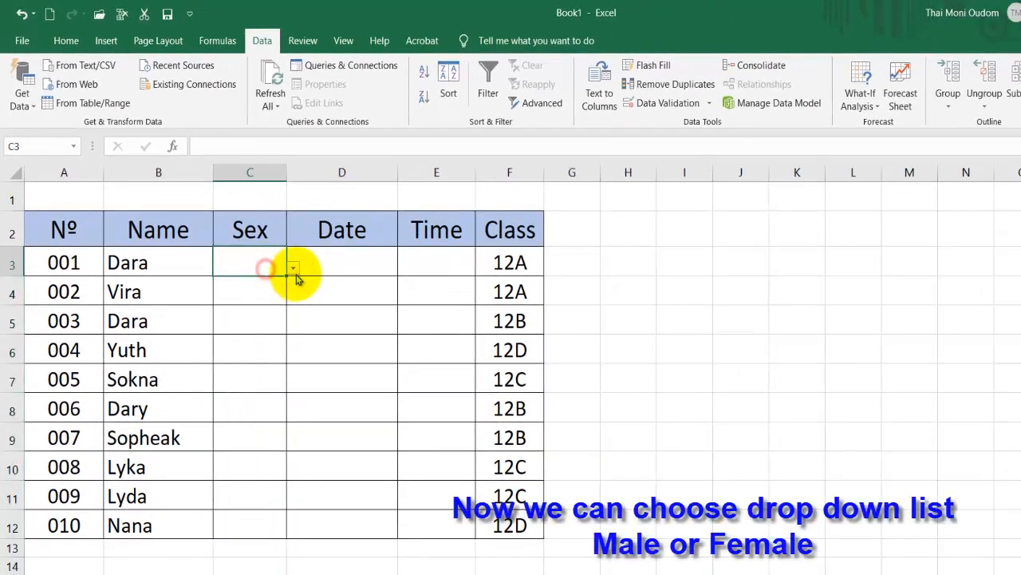
pyautogui.click(293, 267)
pyautogui.click(236, 285)
pyautogui.click(258, 290)
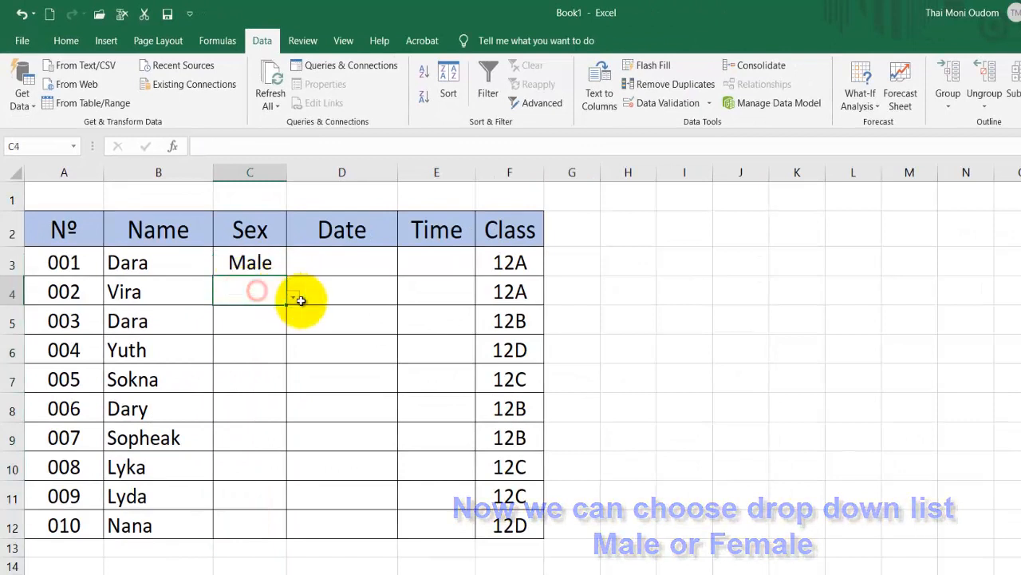
pyautogui.click(294, 297)
pyautogui.click(253, 315)
pyautogui.click(254, 321)
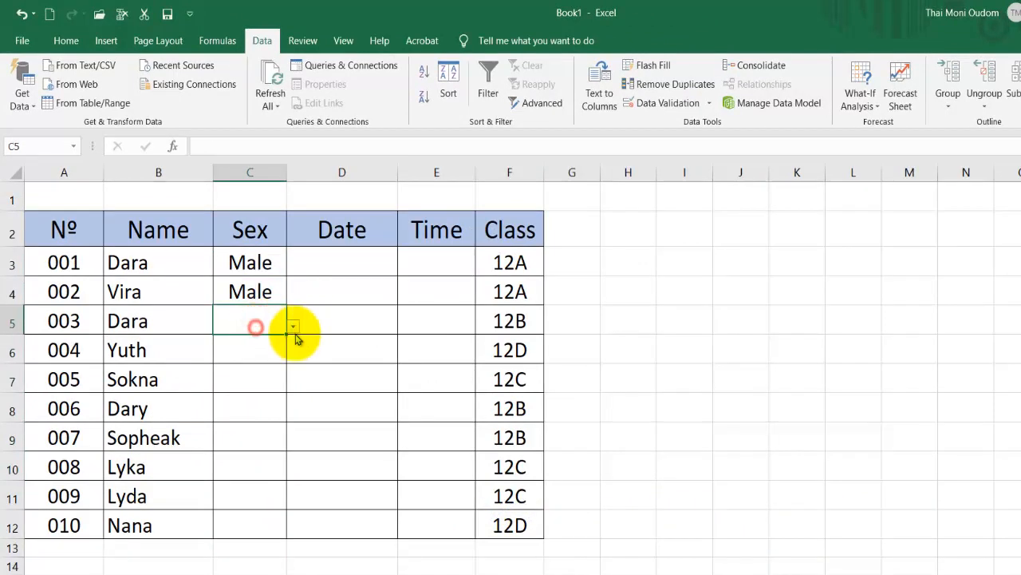
pyautogui.click(292, 326)
pyautogui.click(257, 340)
pyautogui.click(251, 347)
pyautogui.click(294, 357)
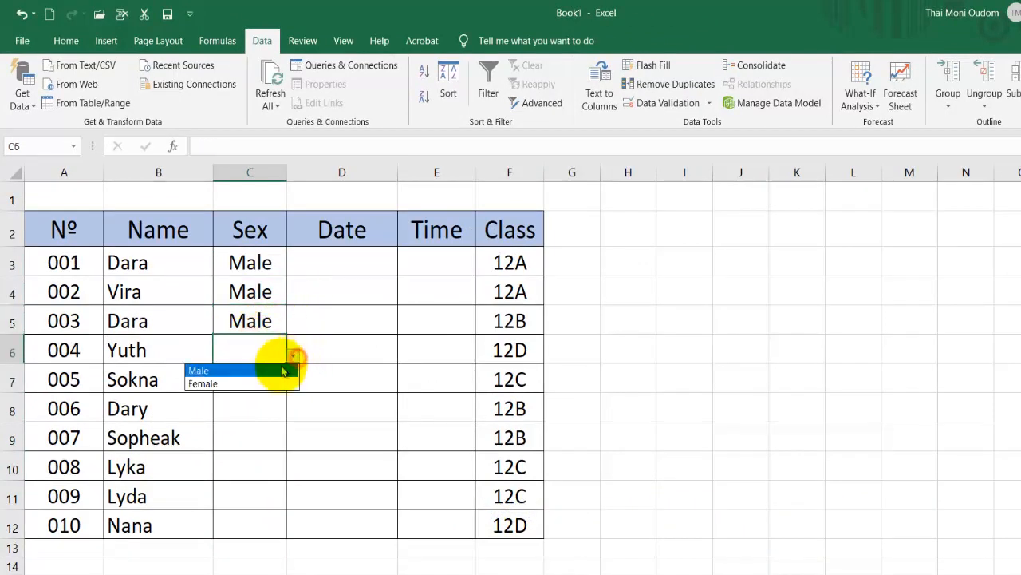
pyautogui.click(268, 365)
# - Choose Female from the in-cell list for the remaining six students, cells C7 to C12
pyautogui.click(263, 378)
pyautogui.click(292, 386)
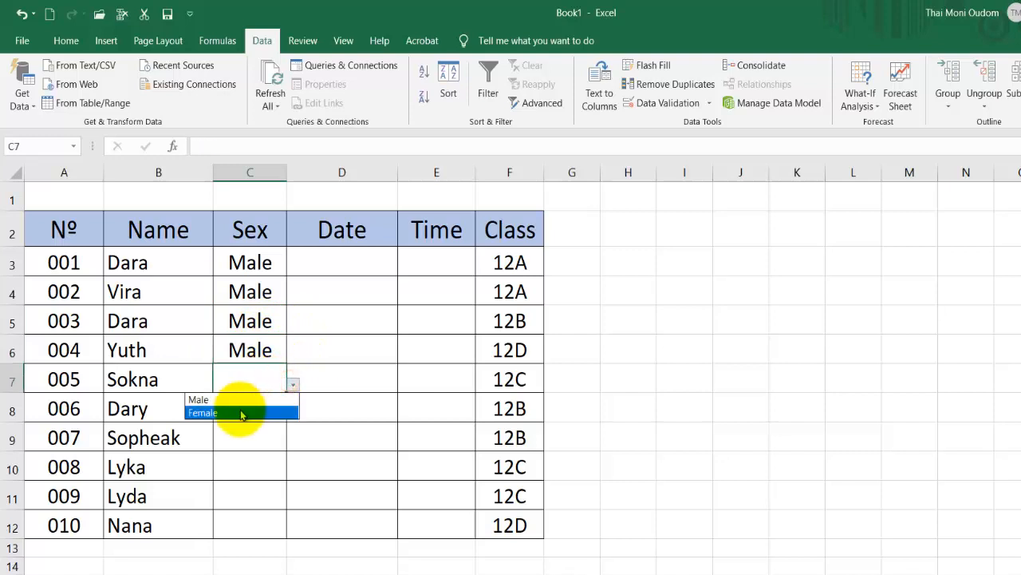
pyautogui.click(268, 413)
pyautogui.click(258, 403)
pyautogui.click(292, 412)
pyautogui.click(244, 443)
pyautogui.click(250, 436)
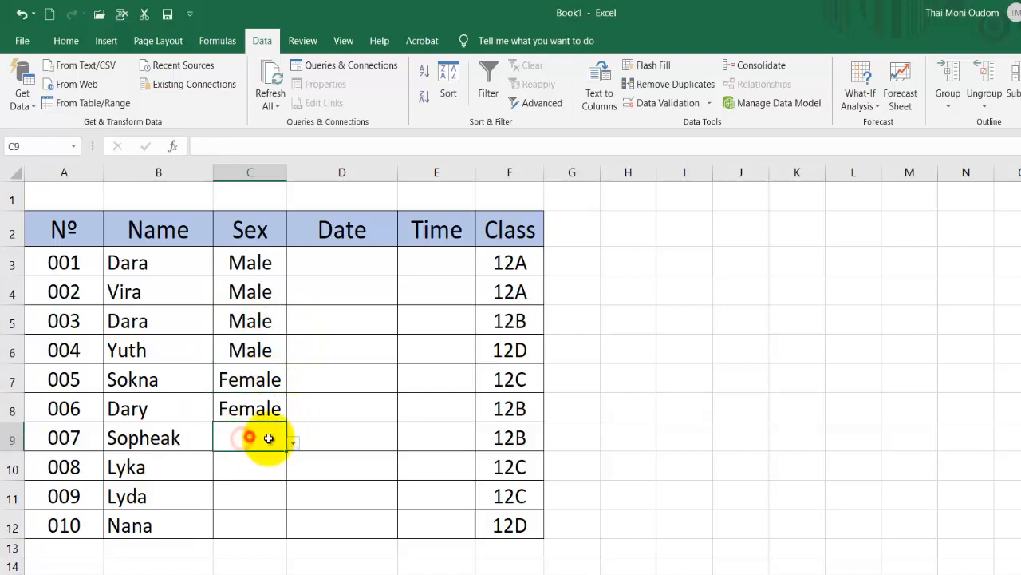
pyautogui.click(293, 444)
pyautogui.click(234, 463)
pyautogui.click(240, 466)
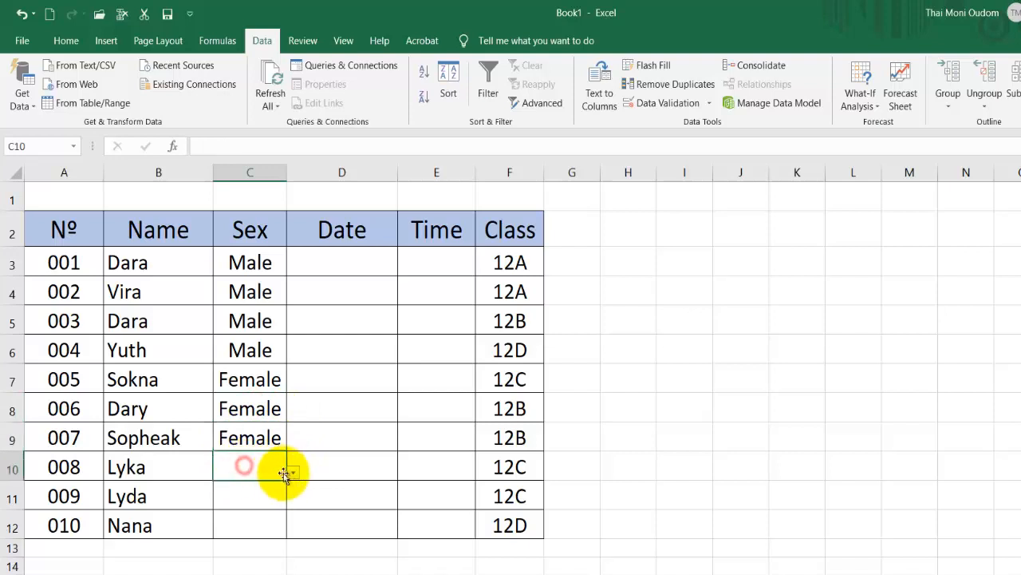
pyautogui.click(294, 472)
pyautogui.click(247, 499)
pyautogui.click(253, 489)
pyautogui.click(292, 504)
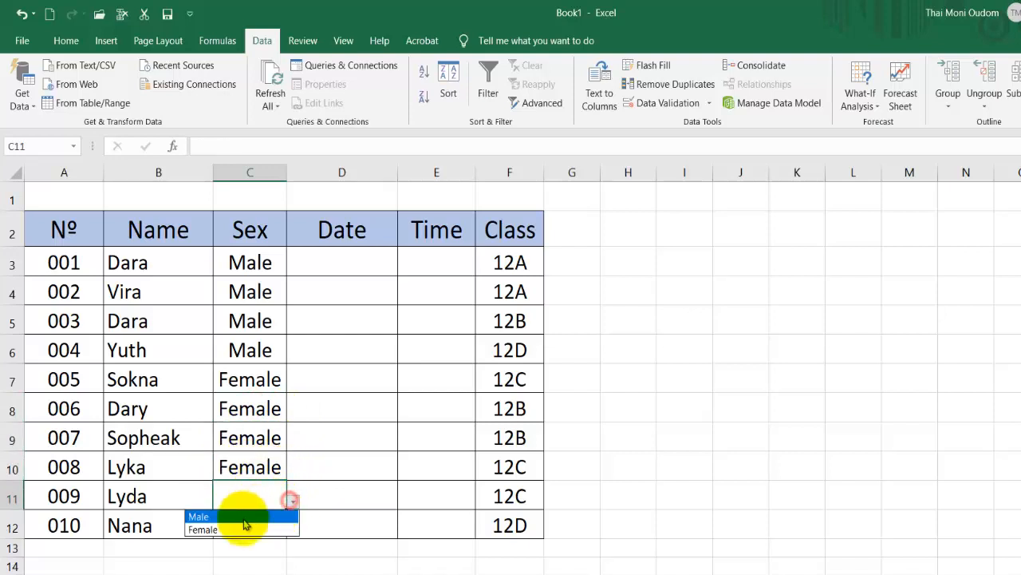
pyautogui.click(239, 528)
pyautogui.click(238, 519)
pyautogui.click(293, 529)
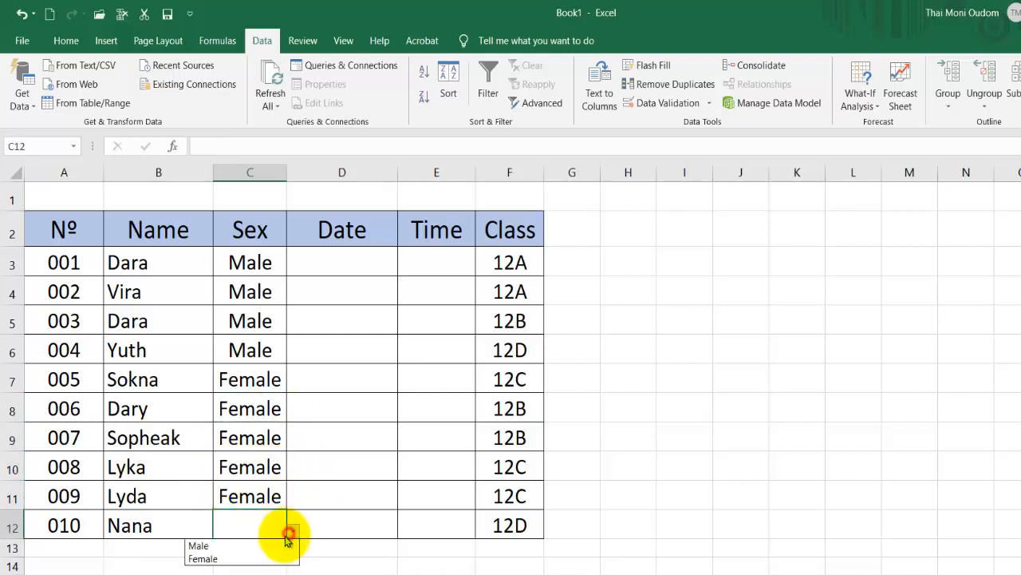
pyautogui.click(273, 554)
# - Set up data validation for the Date cells D3:D12 allowing only dates between 01/01/2023 and 01/01/2024
pyautogui.click(328, 256)
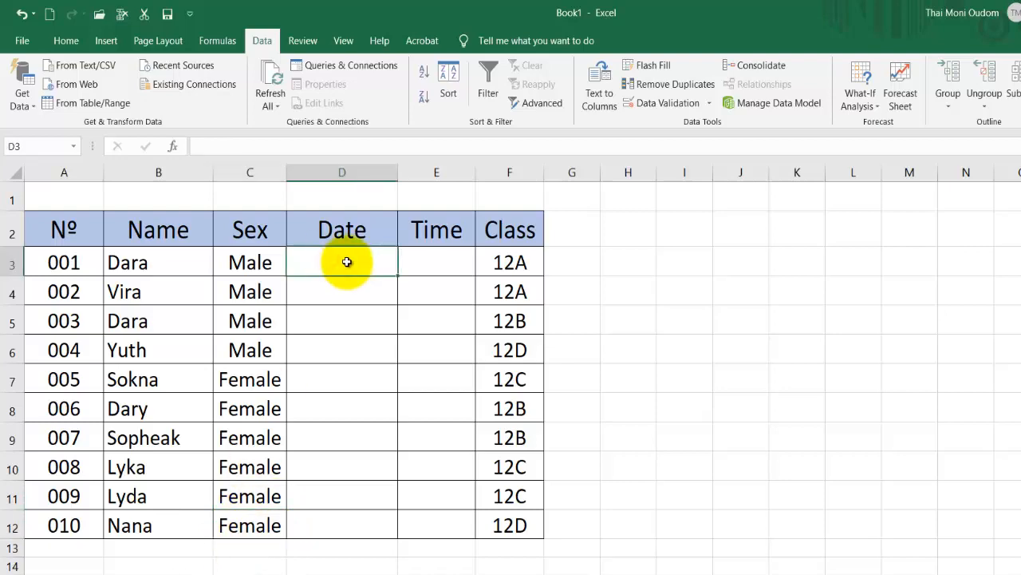
pyautogui.moveTo(348, 263); pyautogui.dragTo(370, 529)
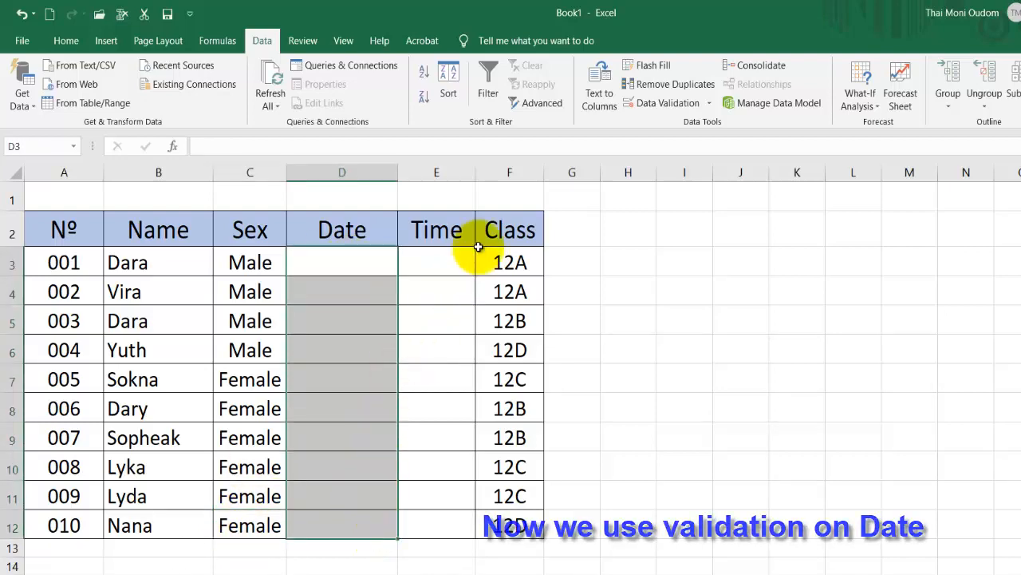
pyautogui.click(250, 39)
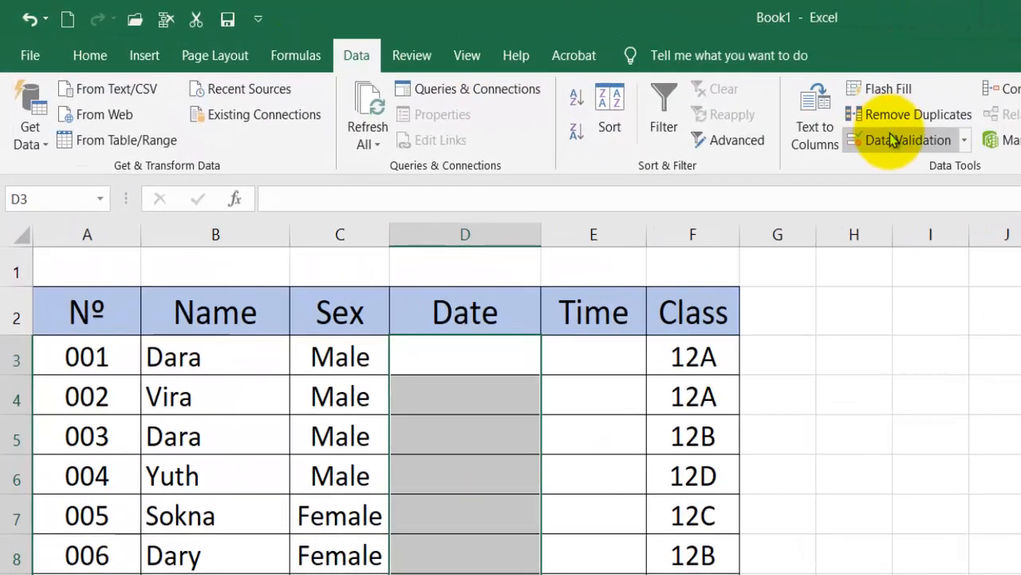
pyautogui.click(655, 102)
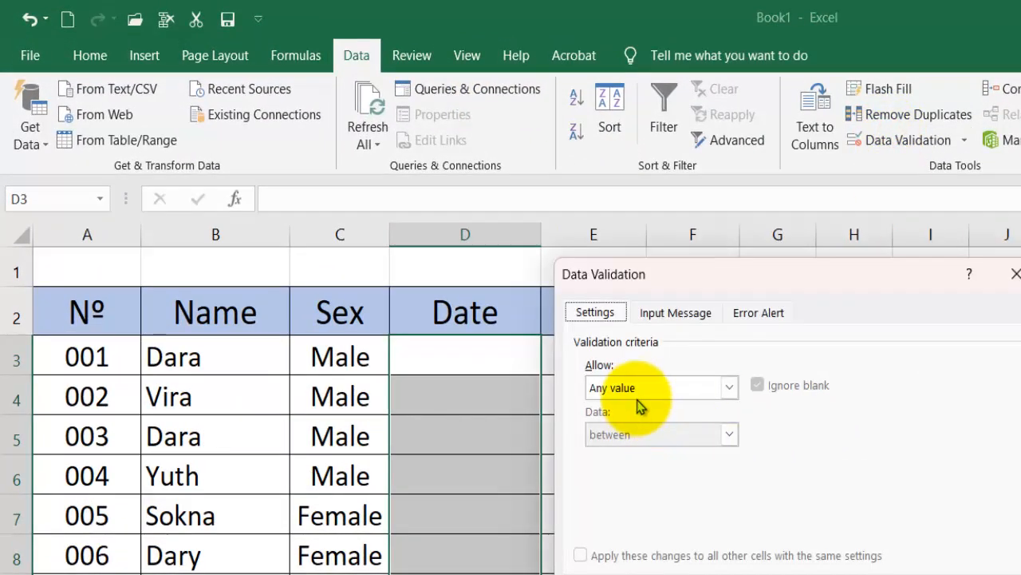
pyautogui.click(669, 387)
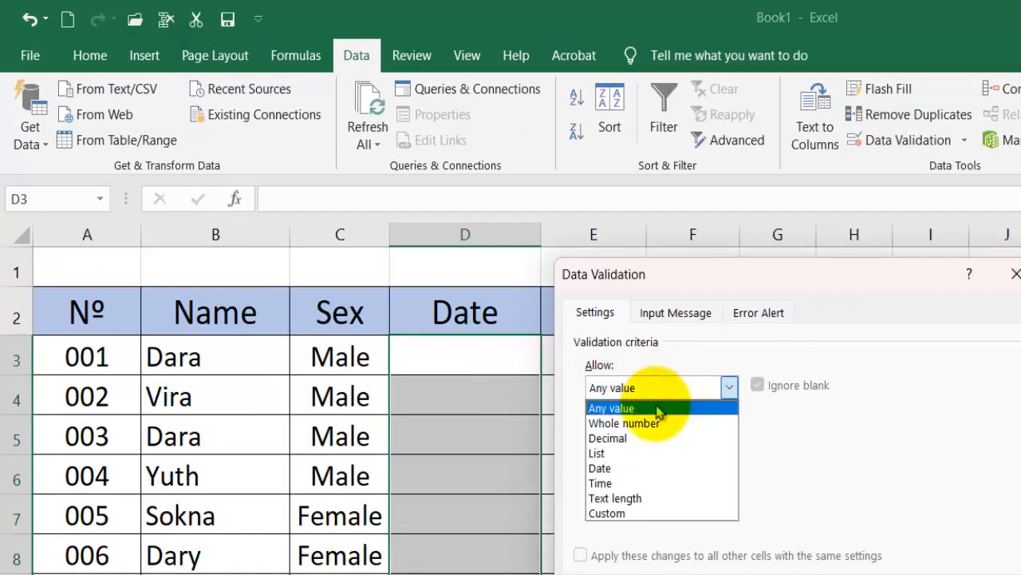
pyautogui.click(619, 471)
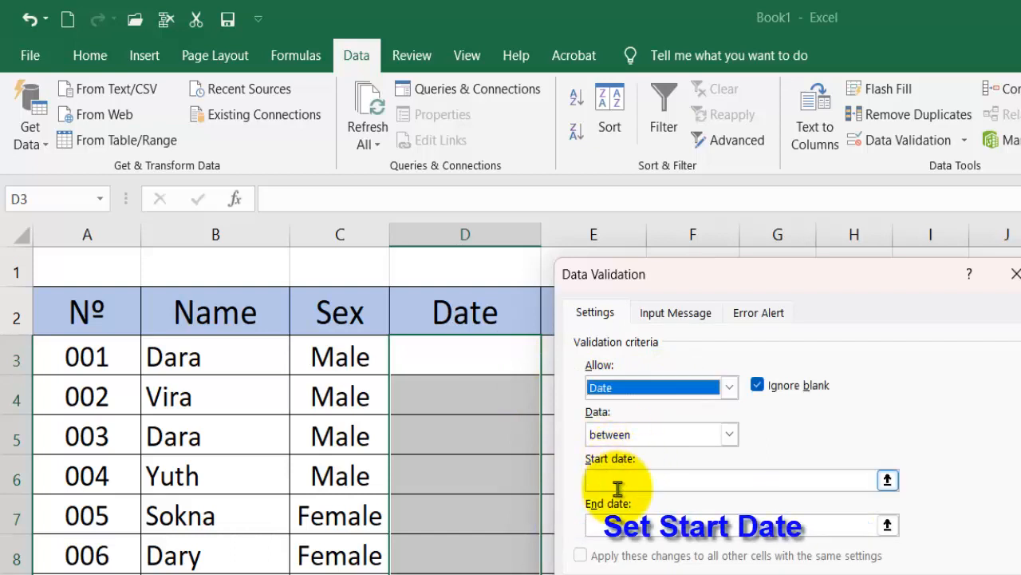
pyautogui.click(618, 482)
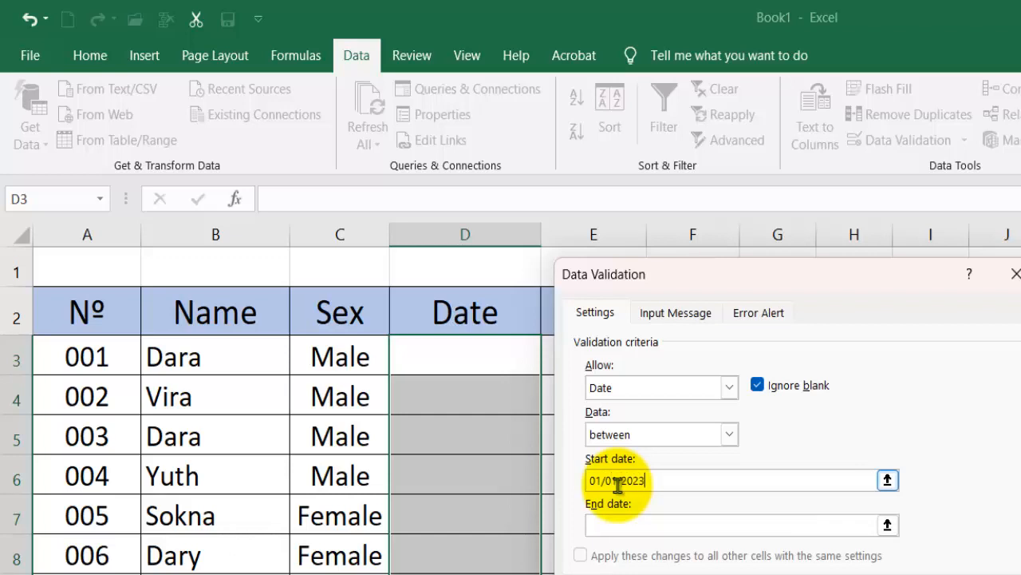
pyautogui.click(619, 527)
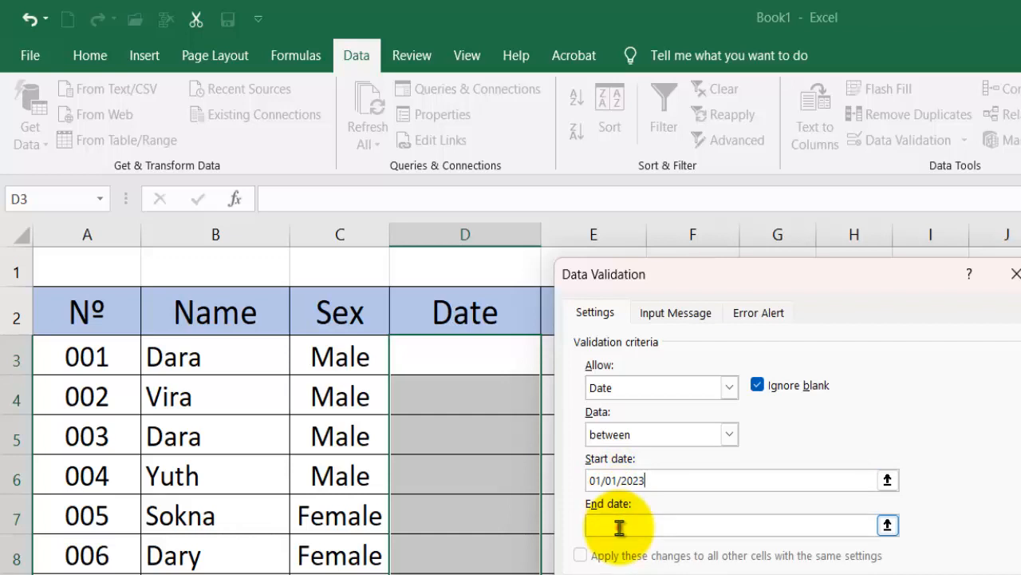
pyautogui.write('01/01/2024')
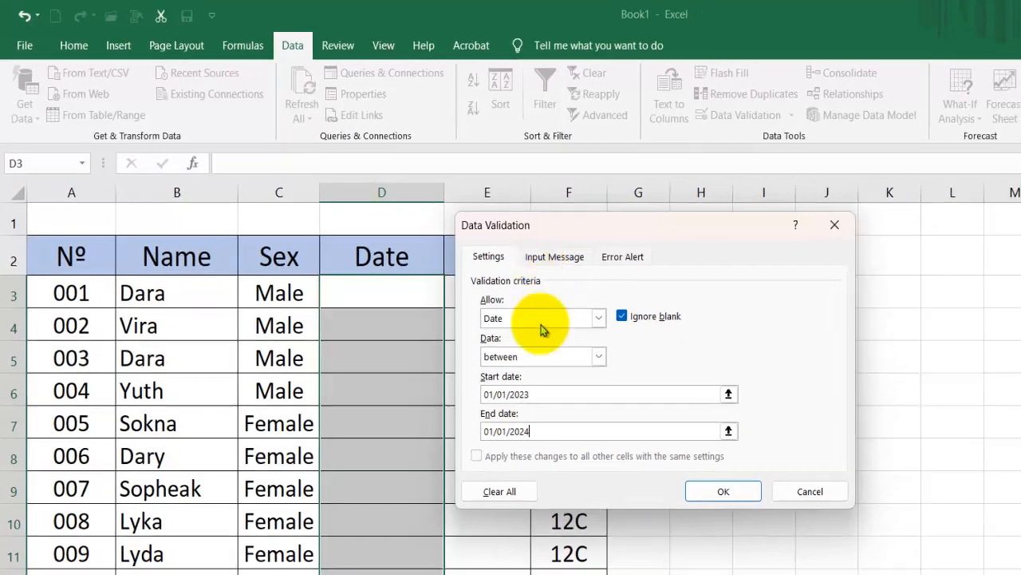
# - Add a validation input message titled "Instruction" reading "Please in put date start from 2022 and date end is 2024"
pyautogui.click(550, 256)
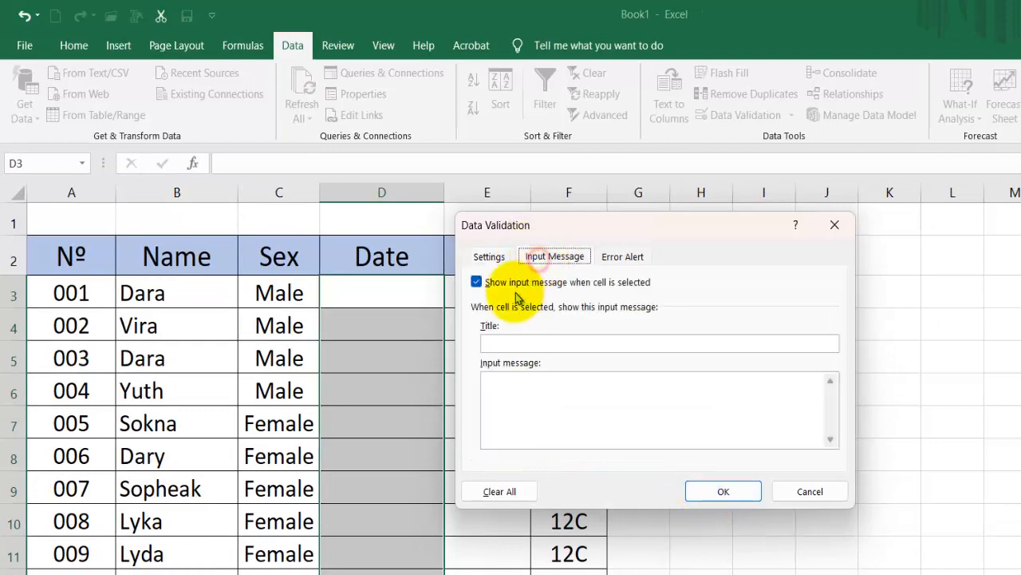
pyautogui.click(510, 346)
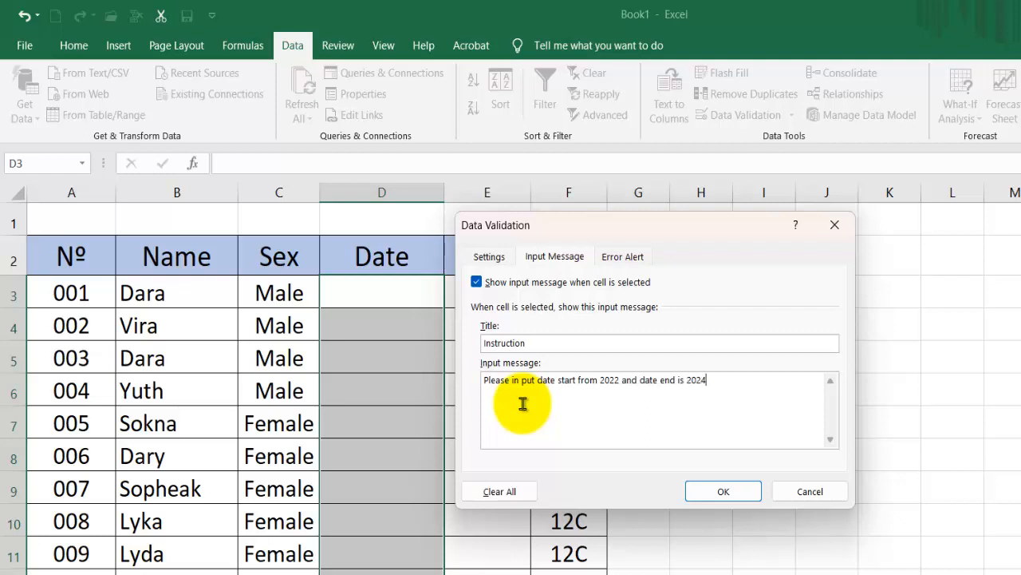
# - Add a Warning-style error alert titled "Reminder" with a message beginning "Please check your date that you in", and apply the validation
pyautogui.click(611, 254)
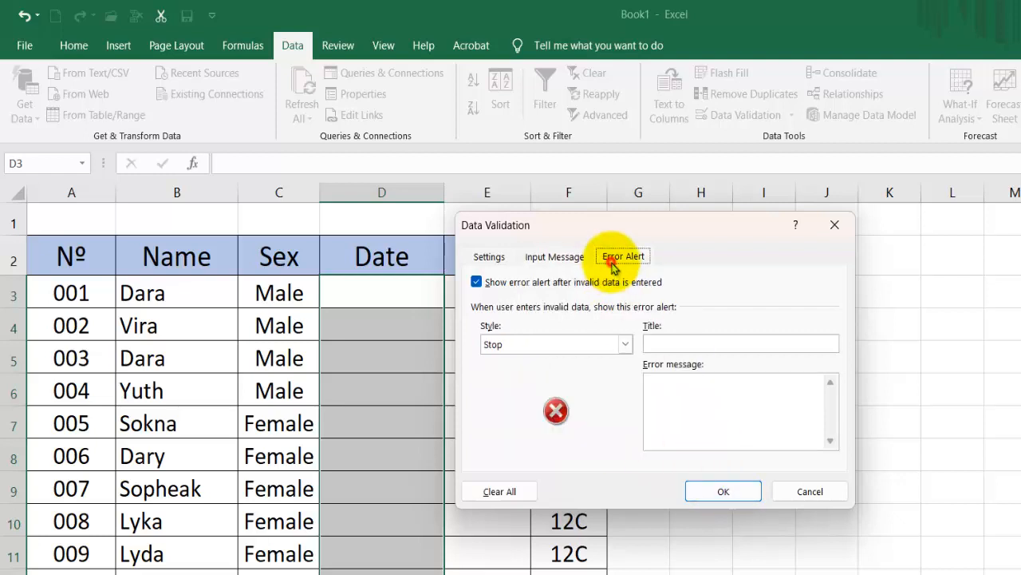
pyautogui.click(545, 344)
pyautogui.click(506, 365)
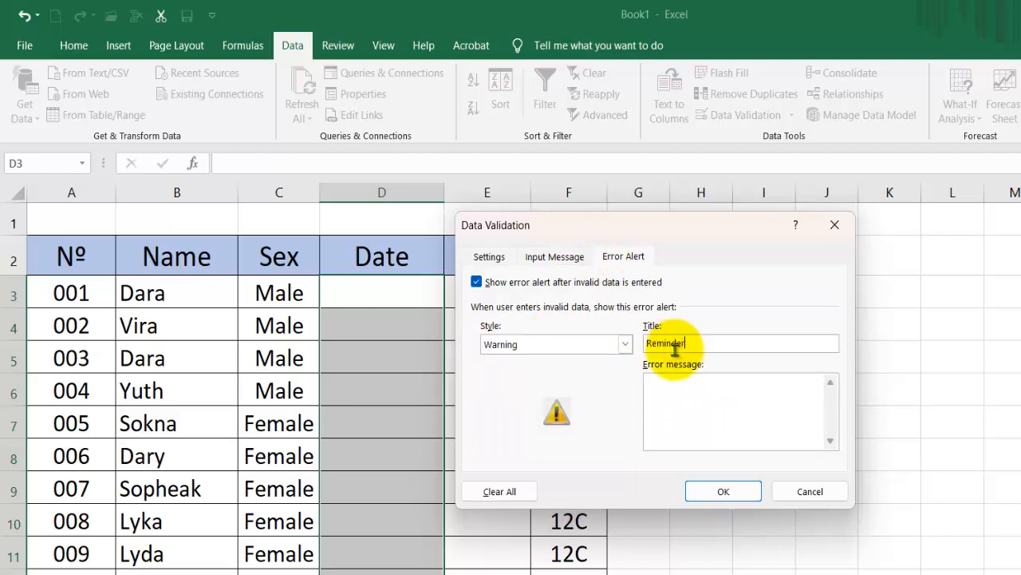
pyautogui.click(663, 393)
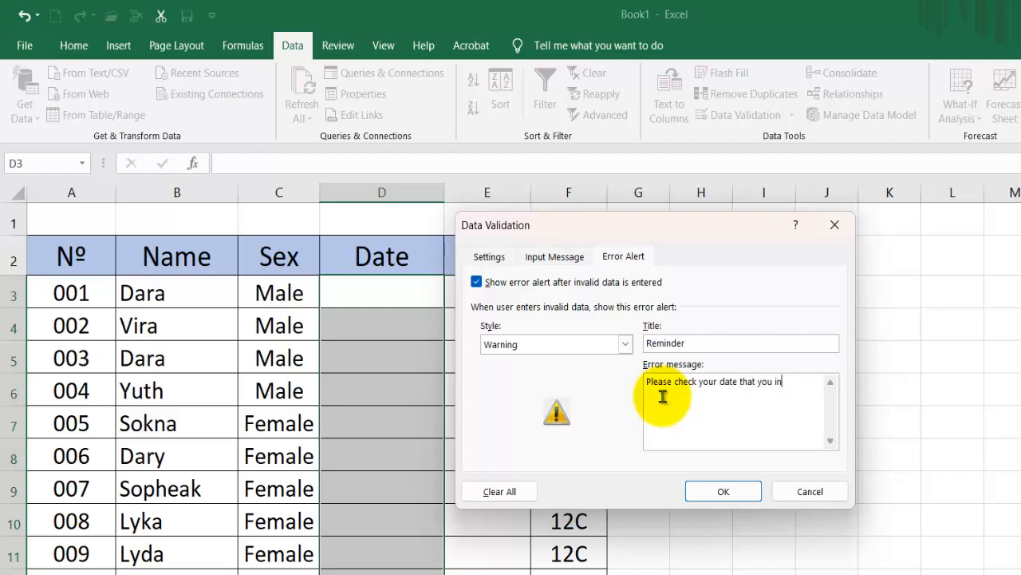
pyautogui.click(730, 489)
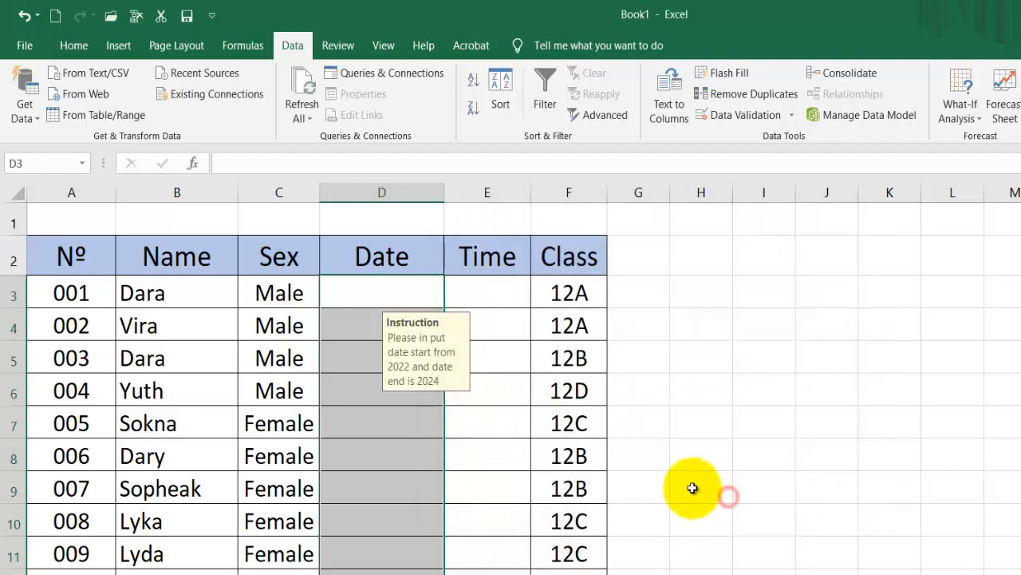
# - Enter the date 1/1/2023 in cell D3 for the first student
pyautogui.click(506, 388)
pyautogui.click(416, 291)
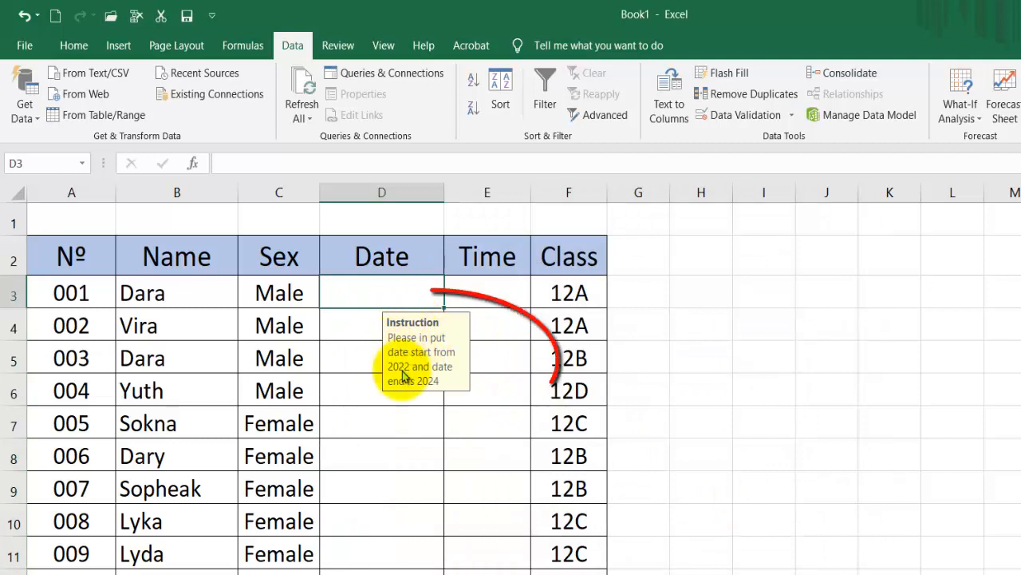
pyautogui.write('01/01/')
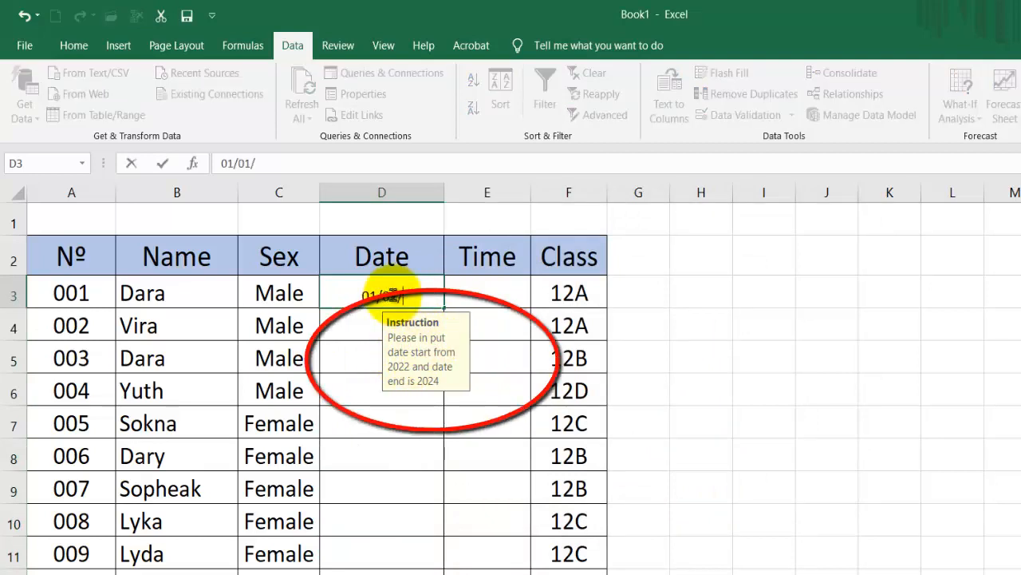
pyautogui.write('23')
pyautogui.press('Return')
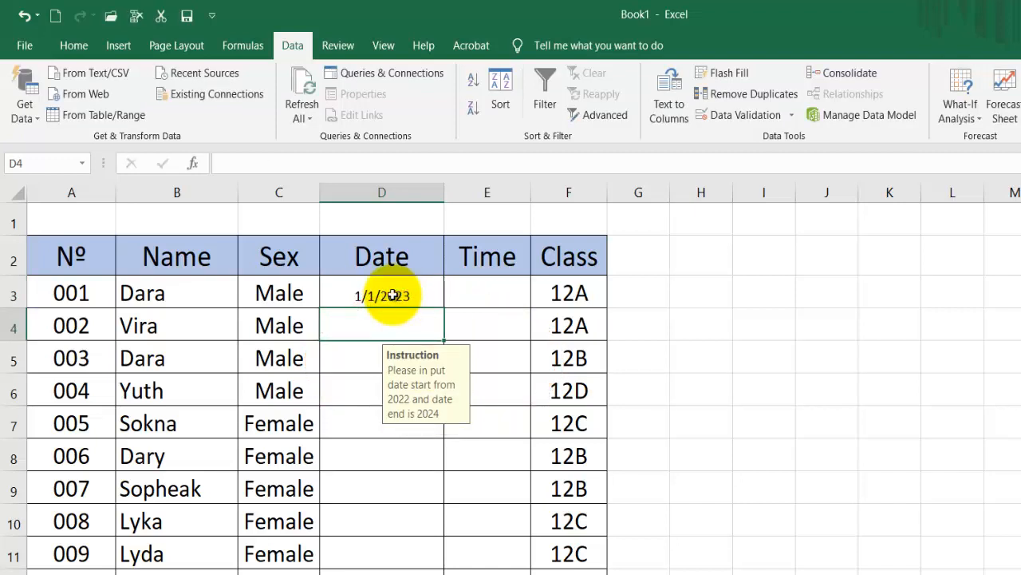
# - Enter the date 01/01/2024 in cell D4 for the second student
pyautogui.write('01/01/')
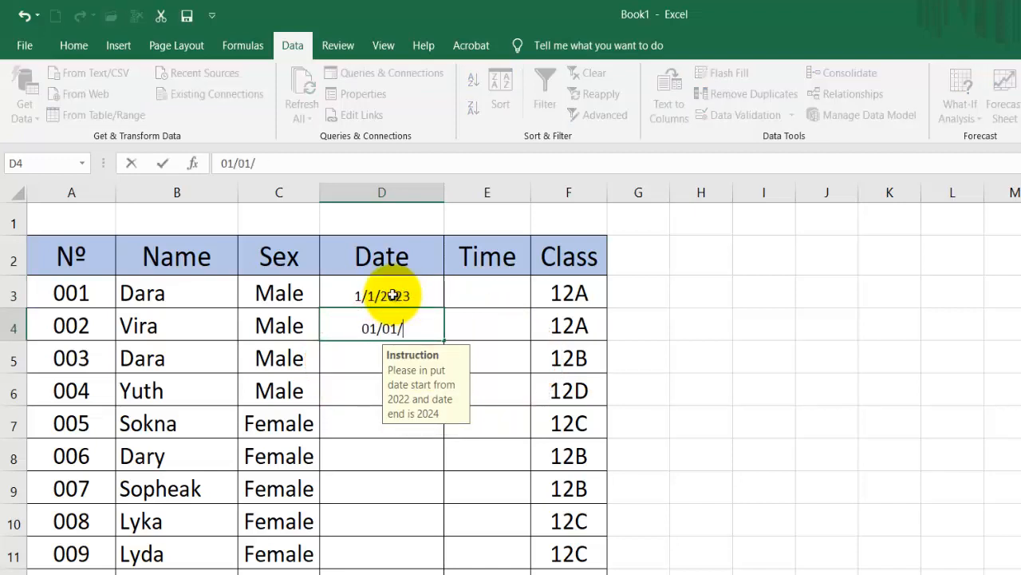
pyautogui.write('20')
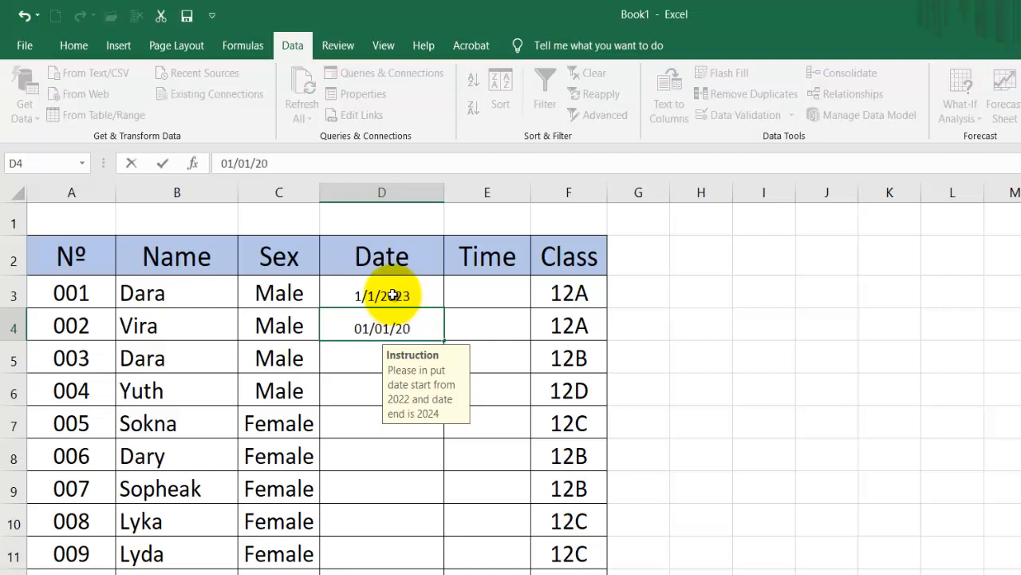
pyautogui.write('24')
pyautogui.press('Return')
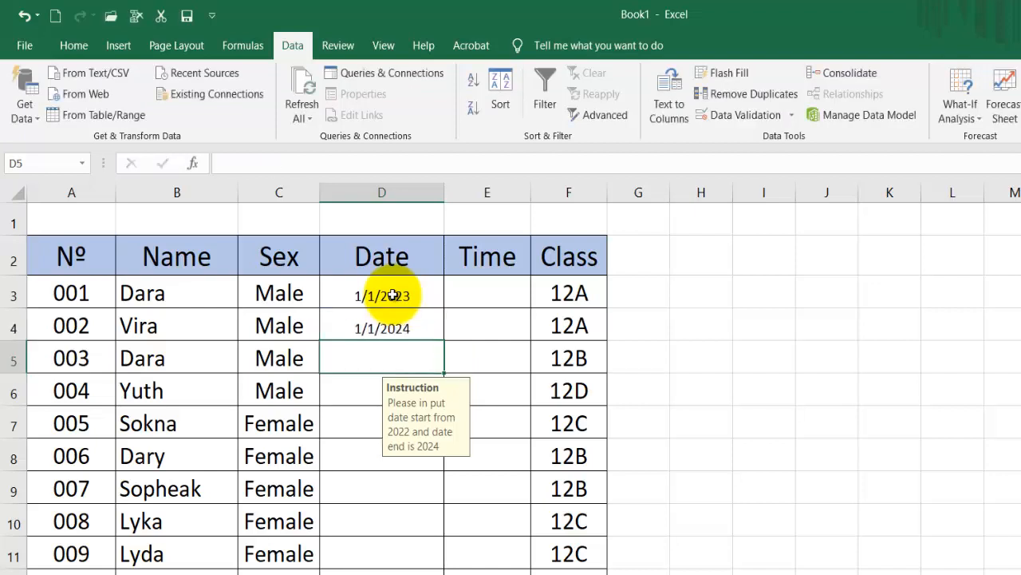
# - Test the date rule by entering 01/01/2025 in cell D5, and choose to continue with the out-of-range date
pyautogui.write('01/0')
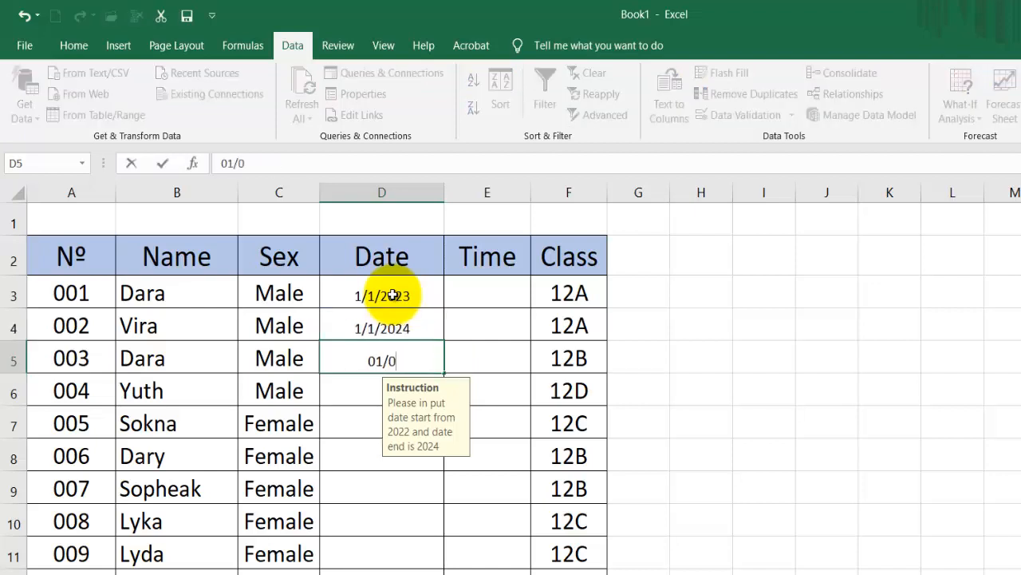
pyautogui.write('1/25')
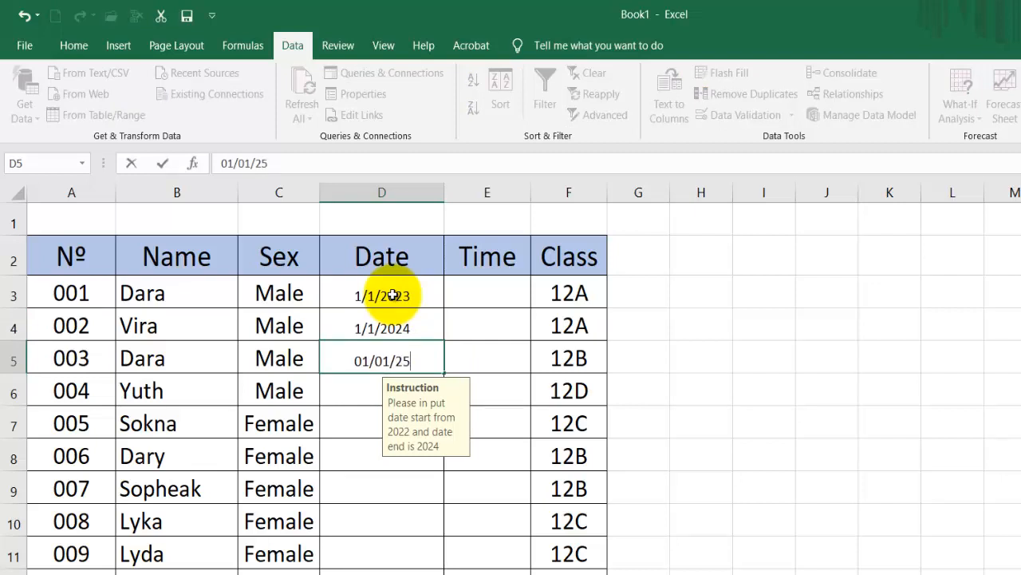
pyautogui.press('BackSpace')
pyautogui.write('025')
pyautogui.press('Return')
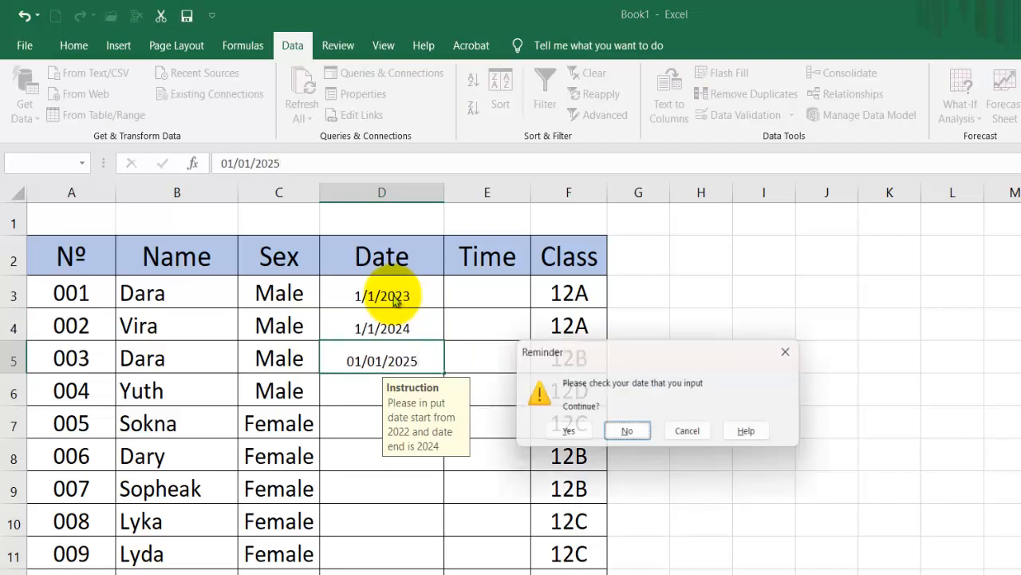
pyautogui.click(563, 434)
pyautogui.click(413, 367)
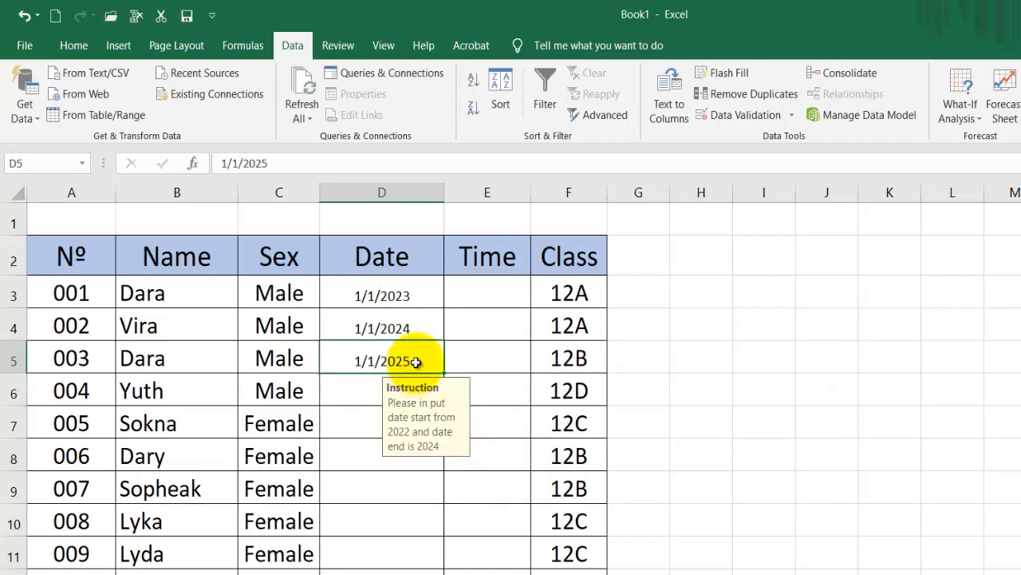
pyautogui.click(362, 383)
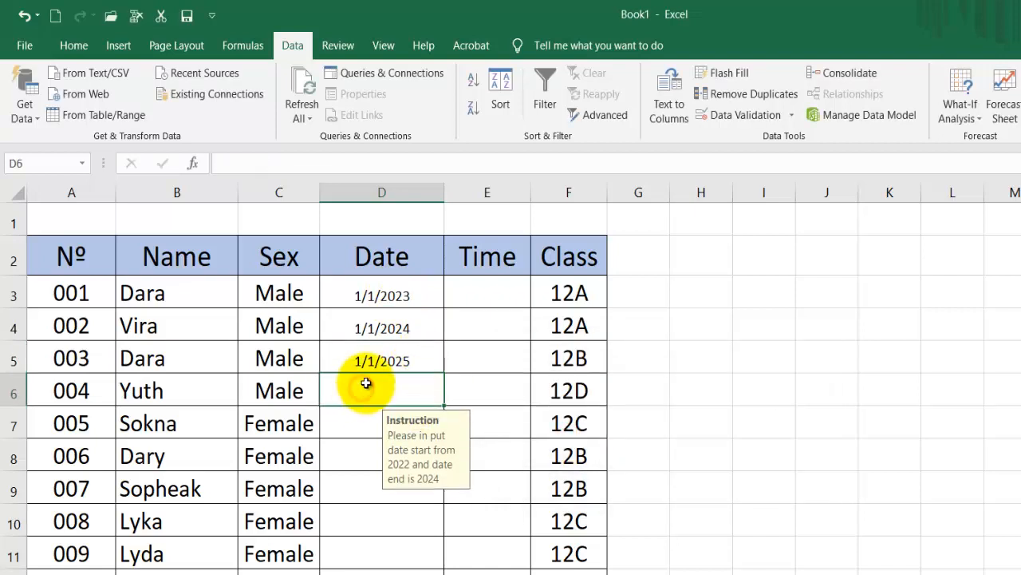
pyautogui.click(403, 363)
pyautogui.click(364, 383)
pyautogui.click(365, 359)
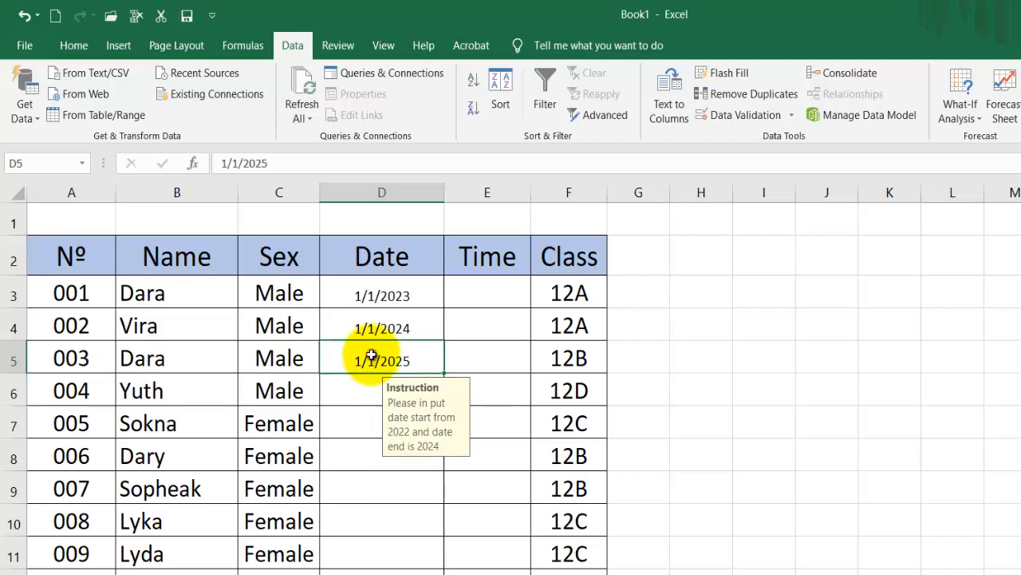
# - Change the error alert style of the Date cells' validation to Stop, starting the range at D3, and apply it
pyautogui.moveTo(360, 352); pyautogui.dragTo(392, 559)
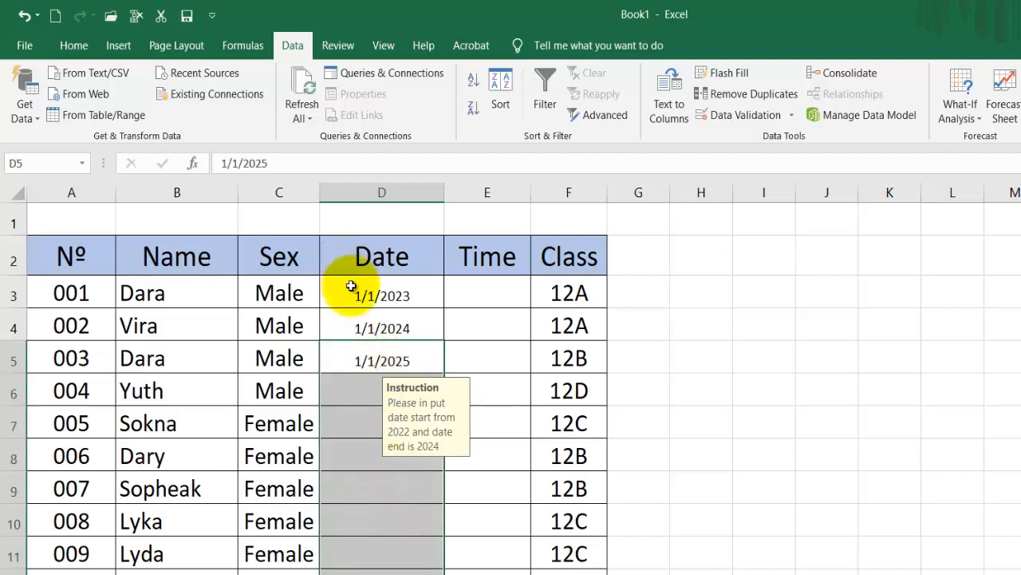
pyautogui.moveTo(342, 282); pyautogui.dragTo(435, 571)
pyautogui.click(742, 117)
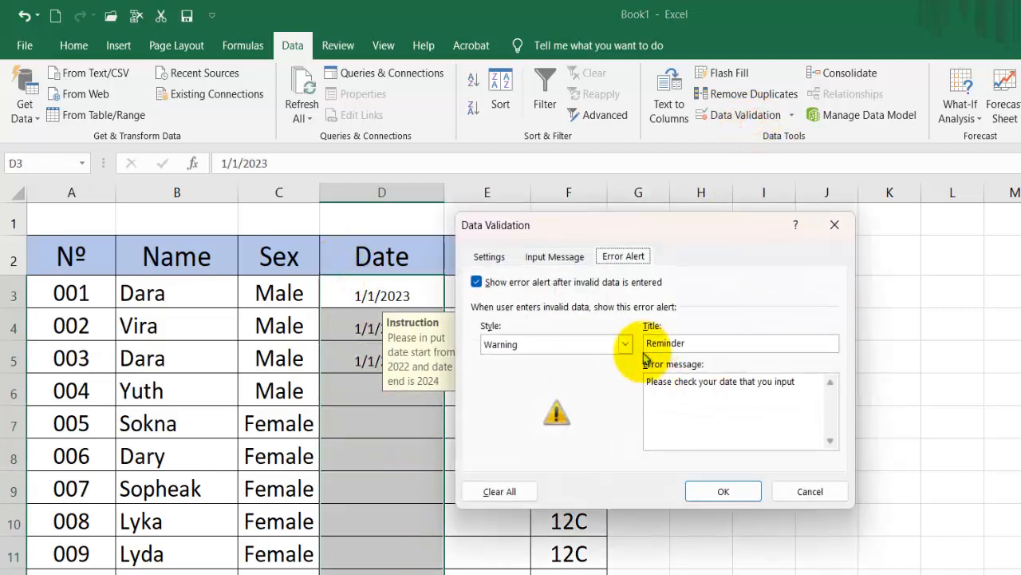
pyautogui.click(571, 345)
pyautogui.click(498, 360)
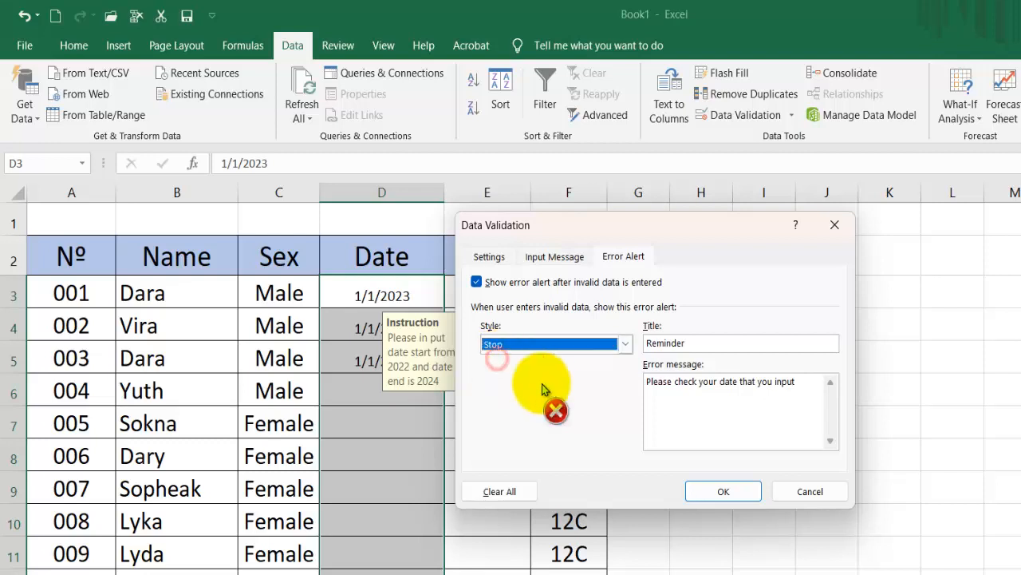
pyautogui.click(727, 491)
# - Test the Stop alert by entering 01/01/25 in cell D5, choose to retry, and correct the date to 01/01/23
pyautogui.click(431, 359)
pyautogui.press('BackSpace')
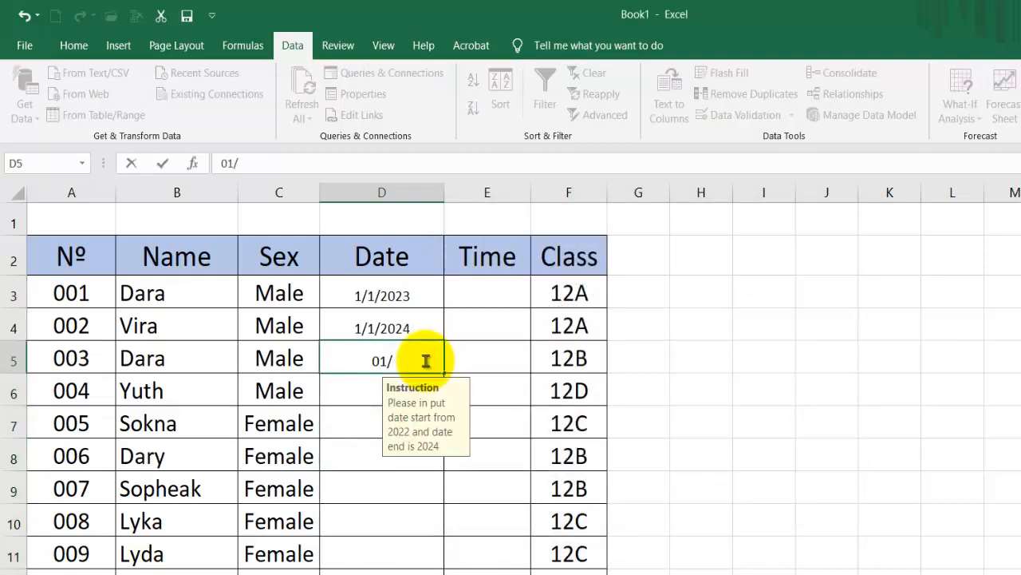
pyautogui.write('01/01/25')
pyautogui.press('Return')
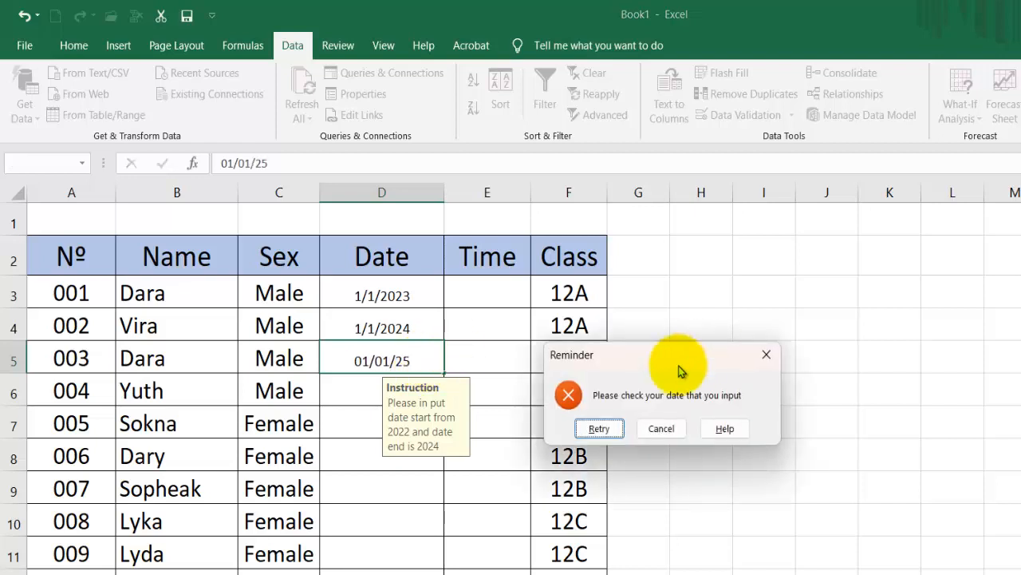
pyautogui.click(600, 429)
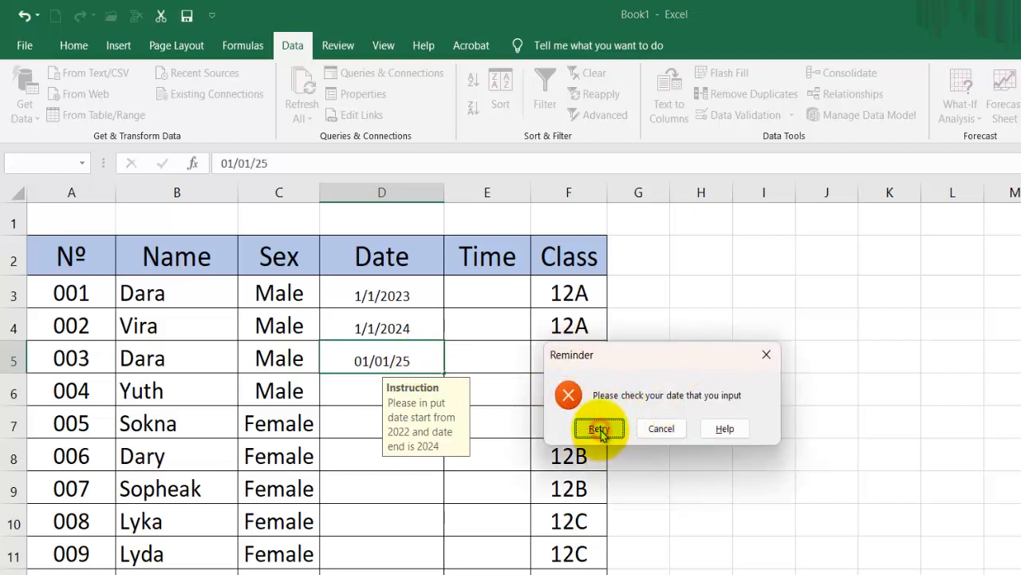
pyautogui.click(416, 362)
pyautogui.press('BackSpace')
pyautogui.write('3')
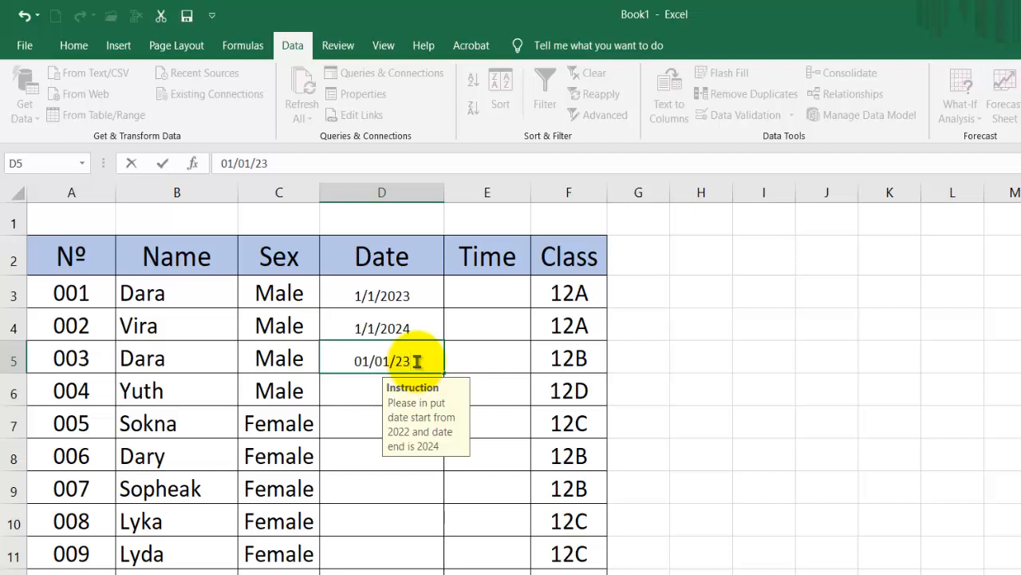
pyautogui.press('Return')
# - Try the date 02/02/2022 in cell D6, choose to retry, and correct it to 02/02/2023
pyautogui.write('02')
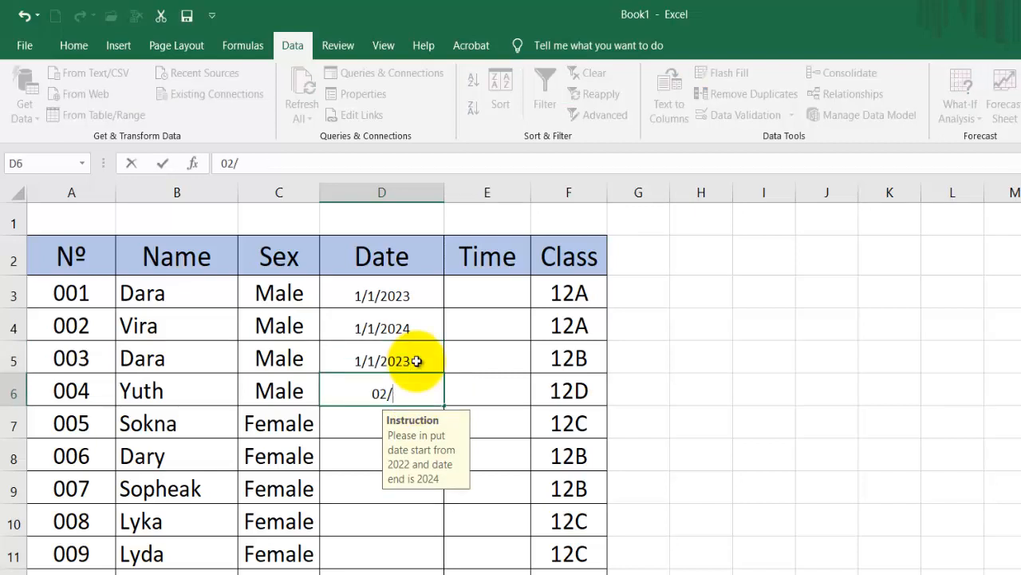
pyautogui.write('/02/2022')
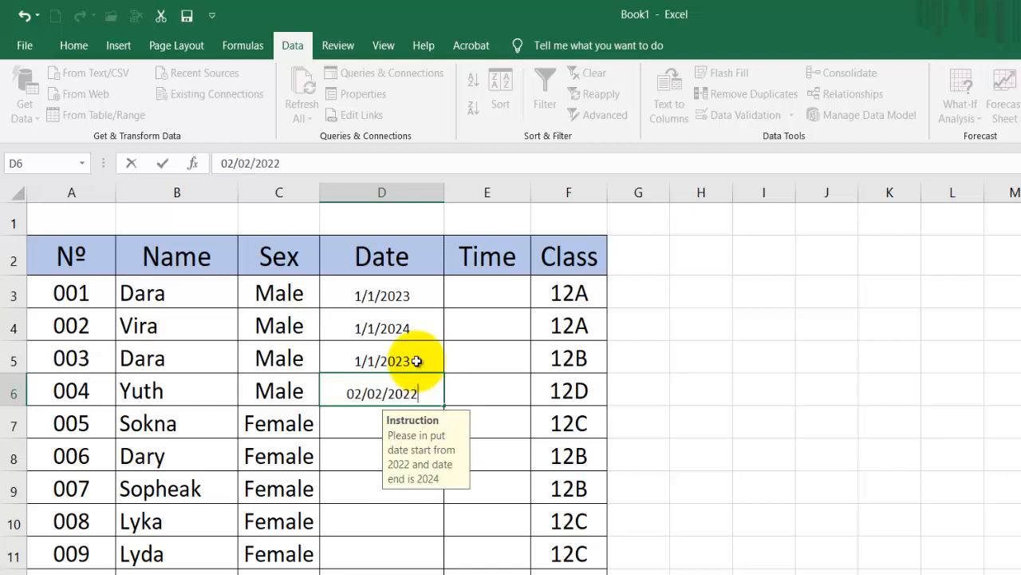
pyautogui.press('Return')
pyautogui.click(599, 428)
pyautogui.click(429, 395)
pyautogui.press('BackSpace')
pyautogui.write('3')
pyautogui.press('Return')
# - Enter the dates 03/03/2023 in cell D7 and 08/04/2023 in cell D8
pyautogui.write('03/')
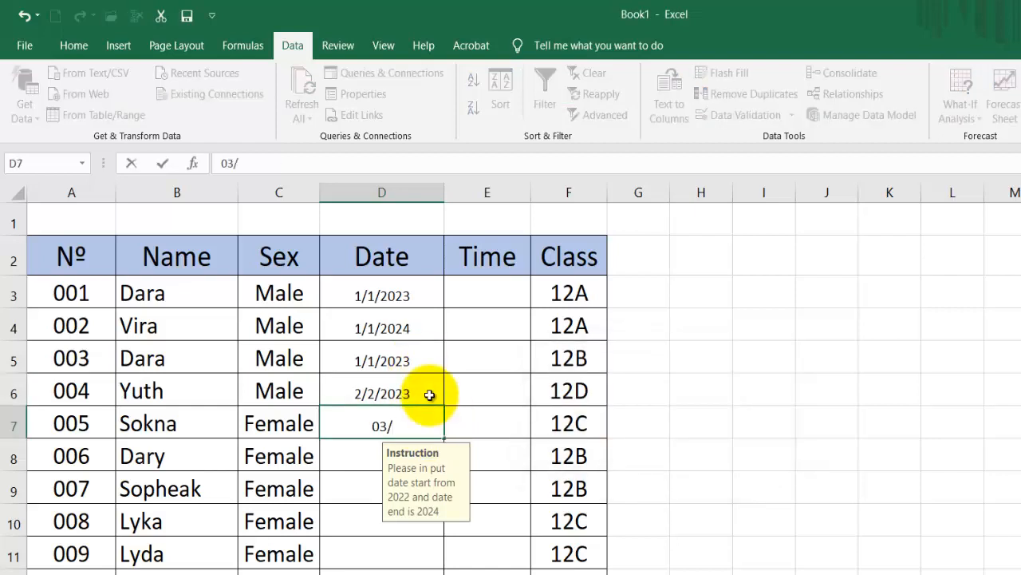
pyautogui.write('03/2023')
pyautogui.press('Return')
pyautogui.write('08/')
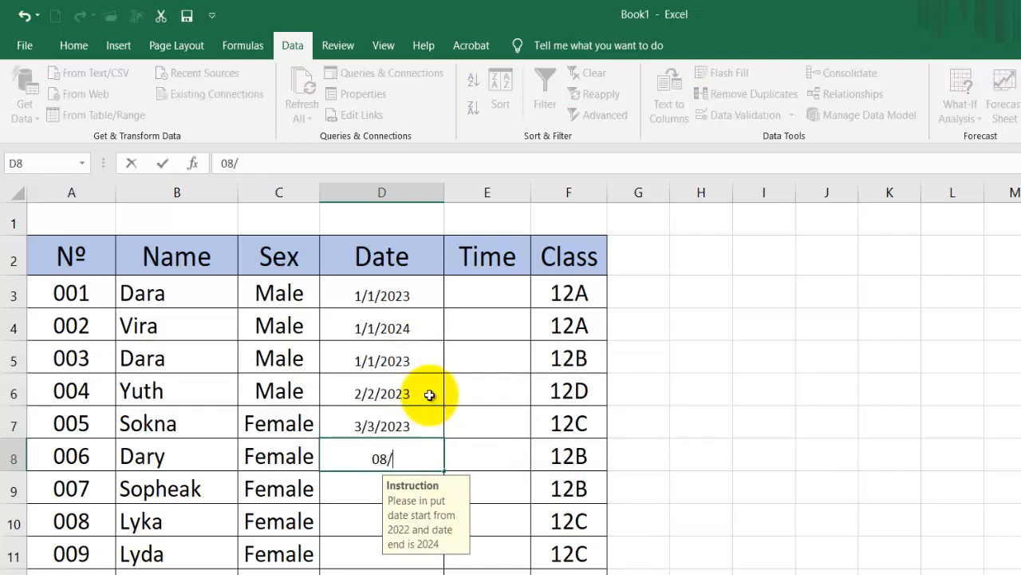
pyautogui.write('04/2023')
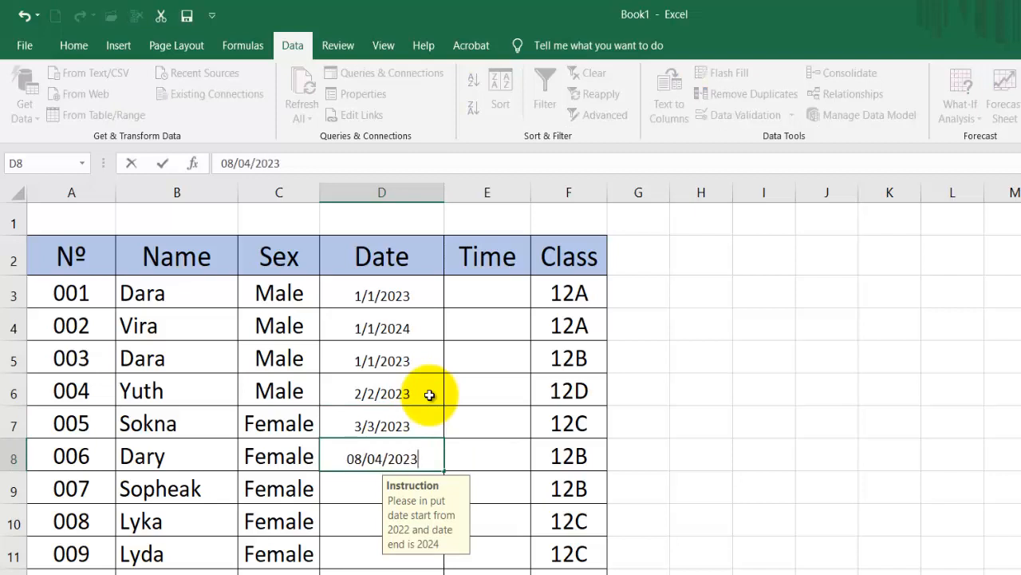
pyautogui.press('Return')
# - Try the date 03/05/2024 in cell D9, retry the entry, and correct it to 03/05/2023
pyautogui.write('03')
pyautogui.write('/05/2024')
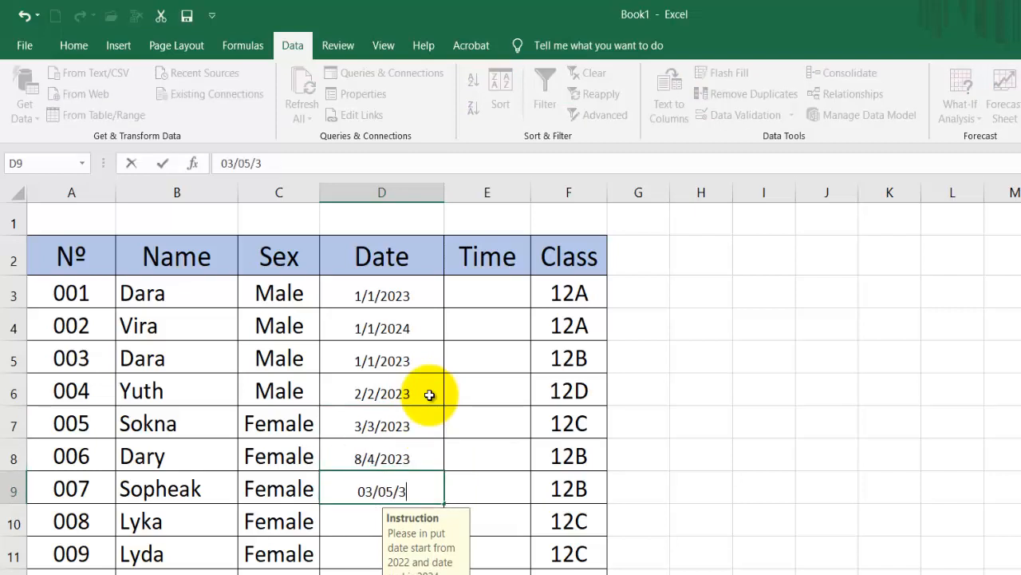
pyautogui.press('Return')
pyautogui.press('Return')
pyautogui.press('Return')
pyautogui.press('Return')
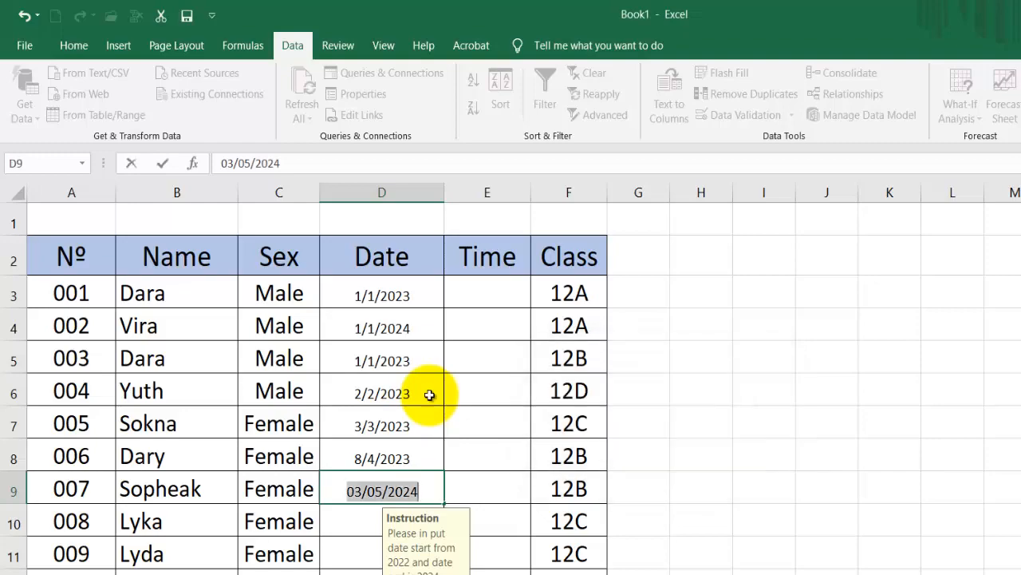
pyautogui.press('End')
pyautogui.press('BackSpace')
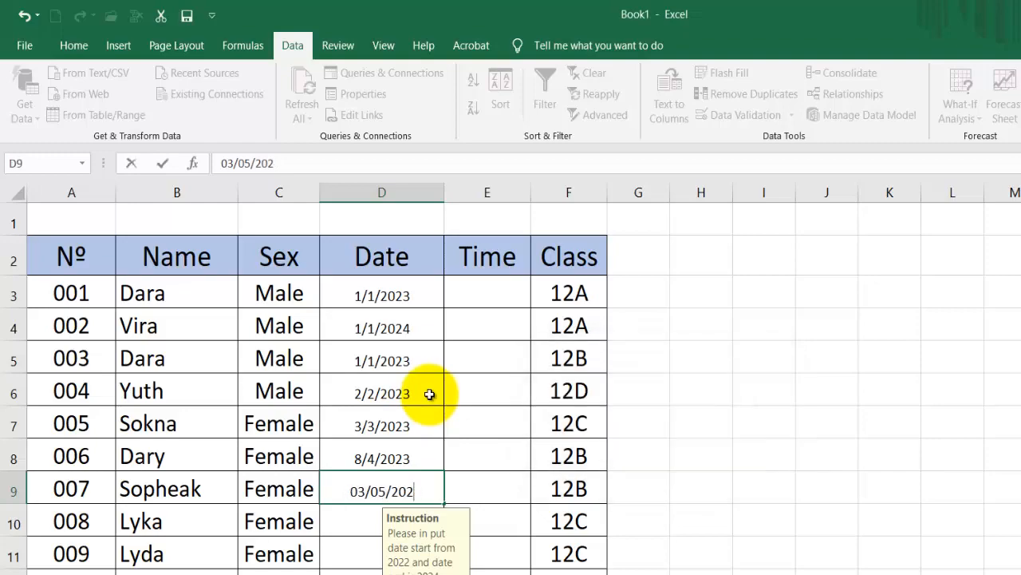
pyautogui.write('3')
pyautogui.press('Return')
# - Enter the date 04/4/2023 in cell D10 for student 008
pyautogui.write('04=')
pyautogui.write('4')
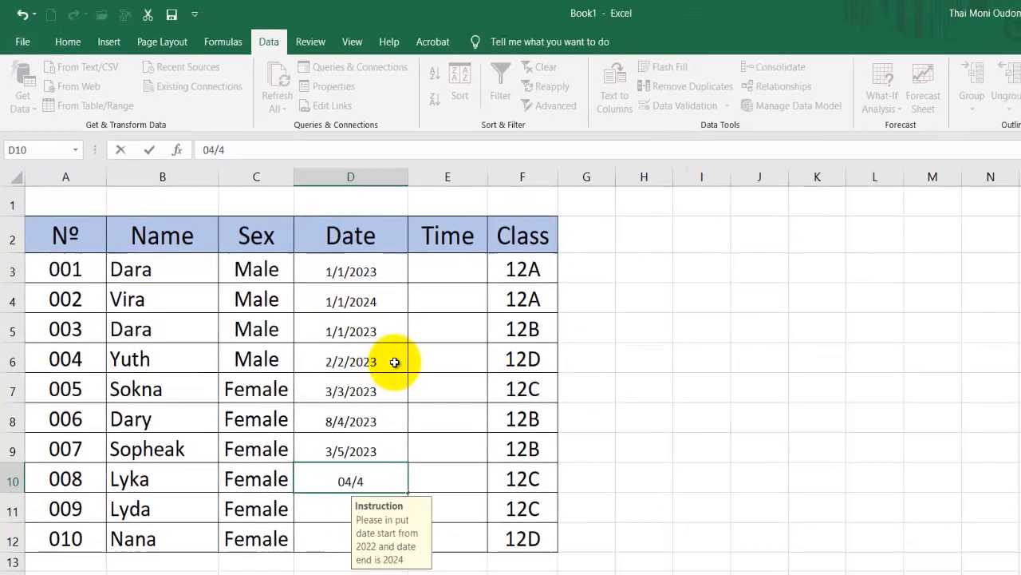
pyautogui.write('/2023')
pyautogui.press('Return')
# - Try the date 02/30/2023 in cell D11, choose to retry, and enter 02/3/2023 instead
pyautogui.write('02')
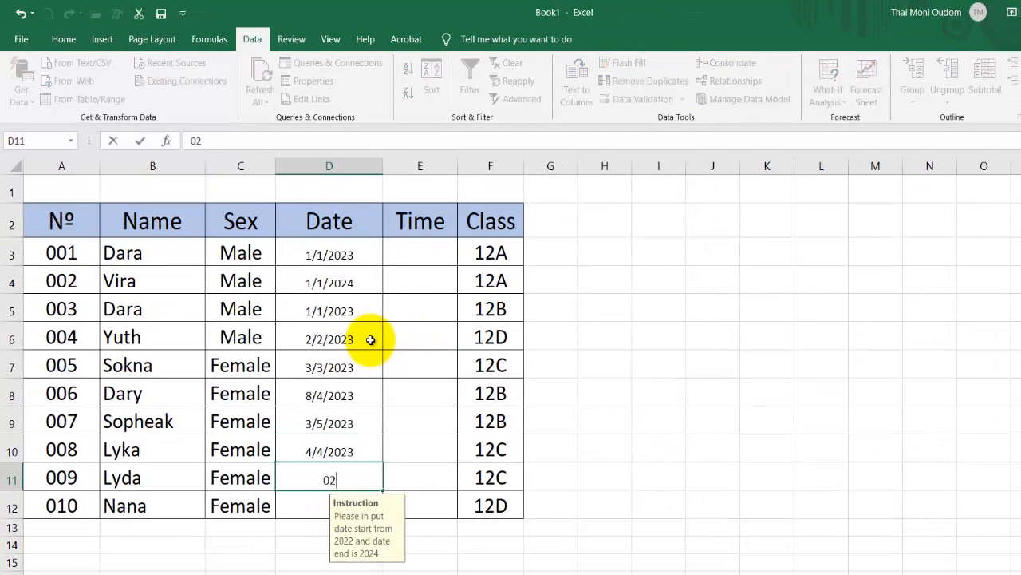
pyautogui.write('/30/2023')
pyautogui.press('Return')
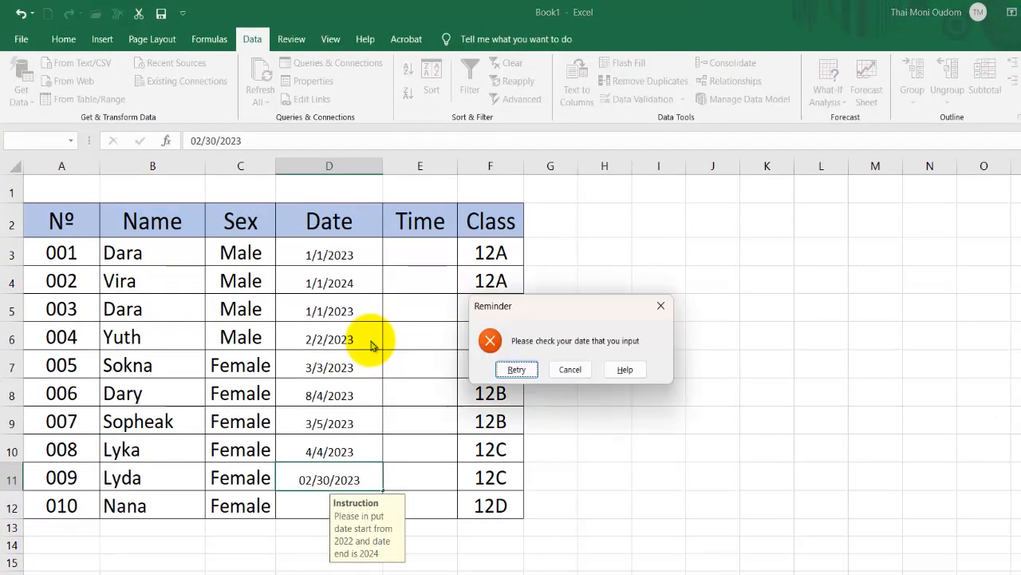
pyautogui.click(469, 368)
pyautogui.write('02/3/2023')
pyautogui.press('Return')
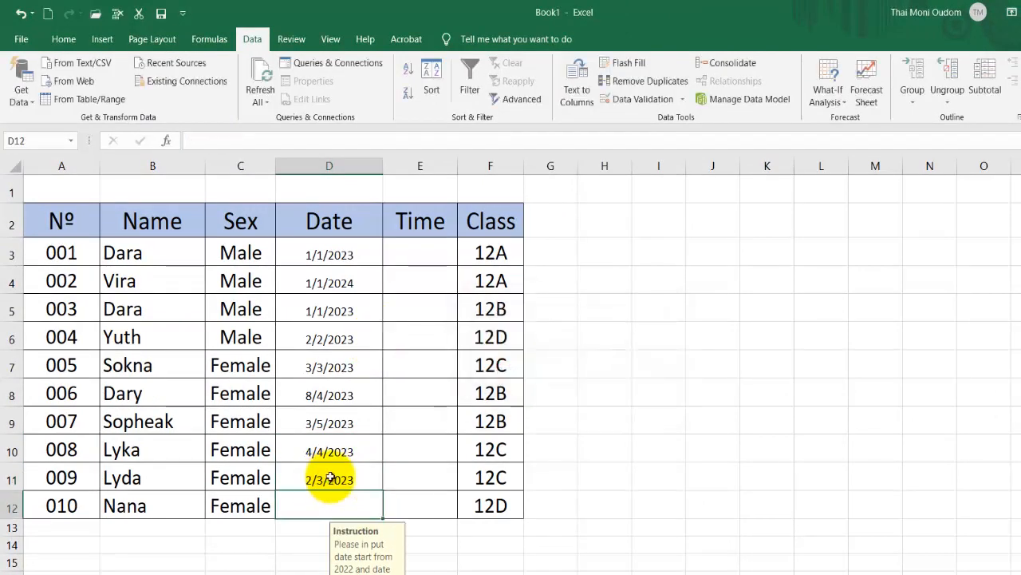
# - Try to enter 49/03/2023 in cell D12, and choose to retry the entry
pyautogui.write('49/03/2')
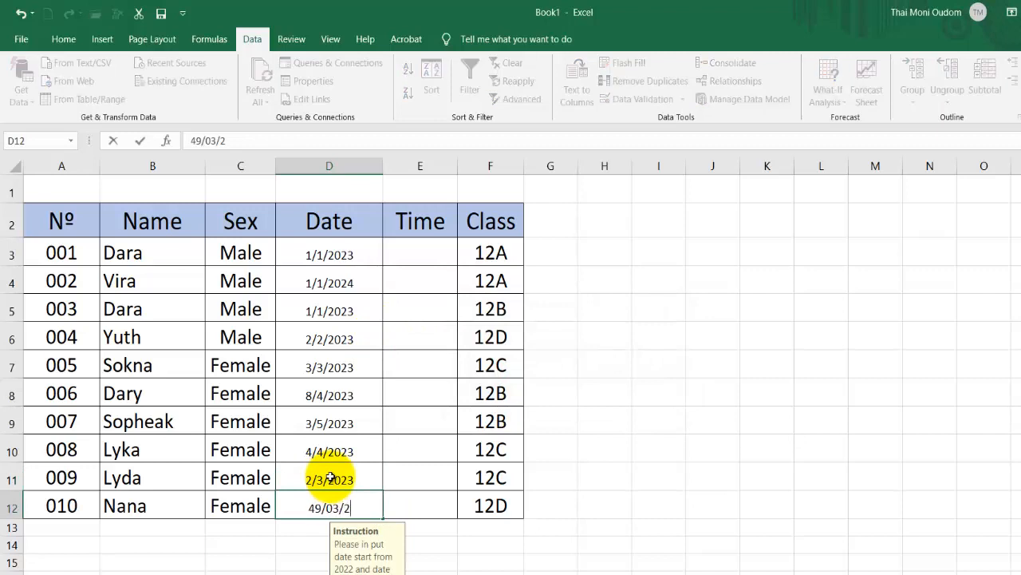
pyautogui.write('023')
pyautogui.press('Return')
pyautogui.click(513, 369)
# - Change the first number of the D12 entry to 29, try to commit 29/03/2023, and choose to retry
pyautogui.click(315, 508)
pyautogui.press('BackSpace')
pyautogui.press('BackSpace')
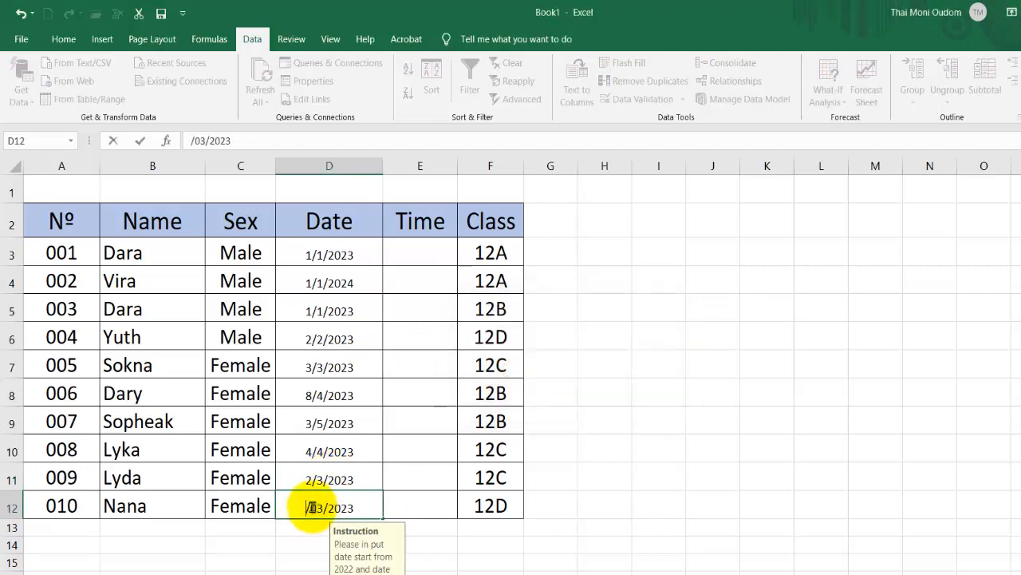
pyautogui.write('29')
pyautogui.press('Return')
pyautogui.click(513, 367)
# - Remove the leading zero in the D12 entry, try to commit 29/3/2023, and choose to retry
pyautogui.click(311, 507)
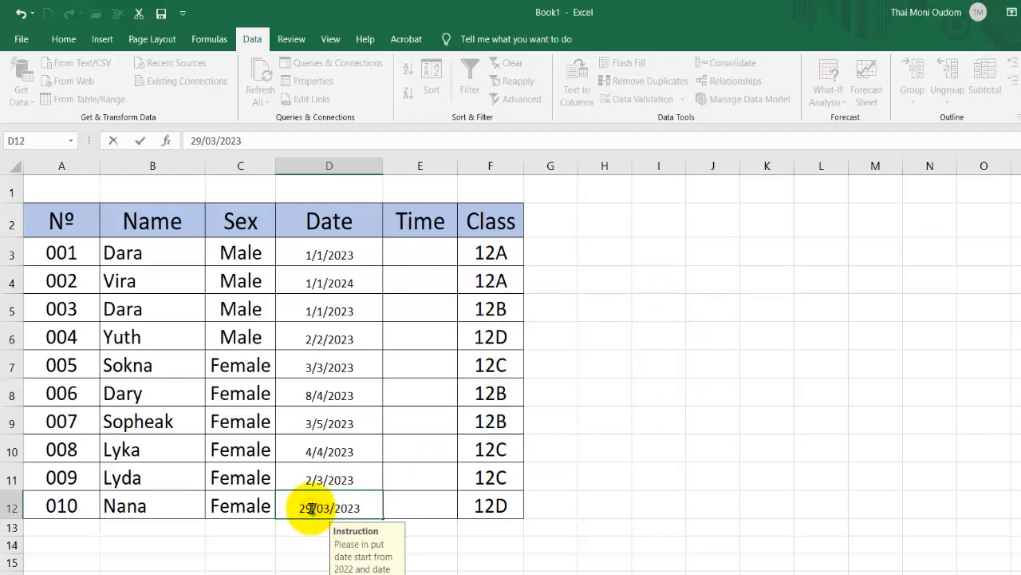
pyautogui.press('Right')
pyautogui.press('Right')
pyautogui.press('BackSpace')
pyautogui.press('Return')
pyautogui.click(512, 370)
# - Replace the 29 in the D12 entry with 03 and commit the date 03/3/2023
pyautogui.click(316, 508)
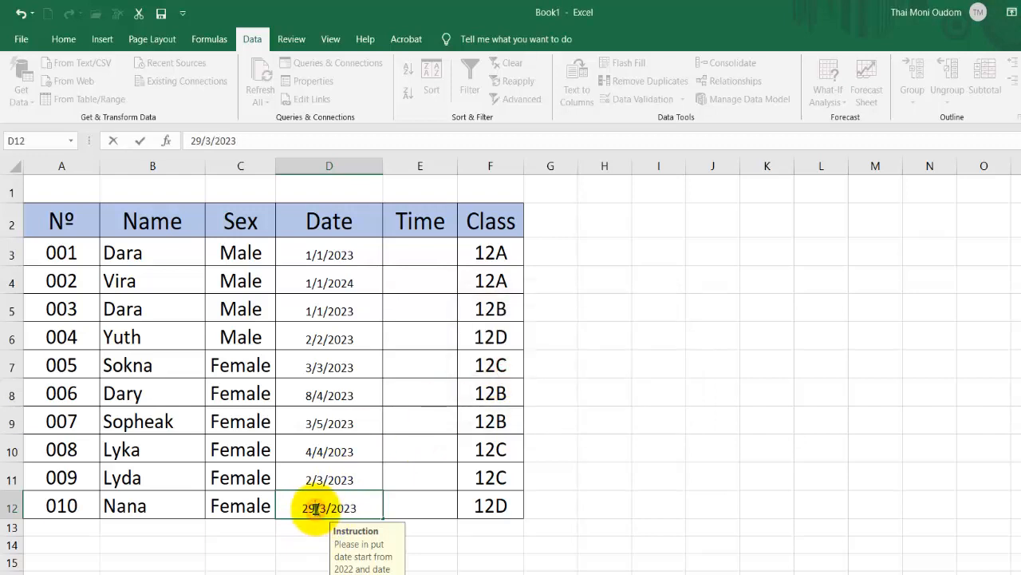
pyautogui.press('BackSpace')
pyautogui.press('BackSpace')
pyautogui.write('03')
pyautogui.press('Return')
# - Start a Time data validation rule for cells E3:E12, allowing times between 8:00 and 5:00
pyautogui.click(404, 250)
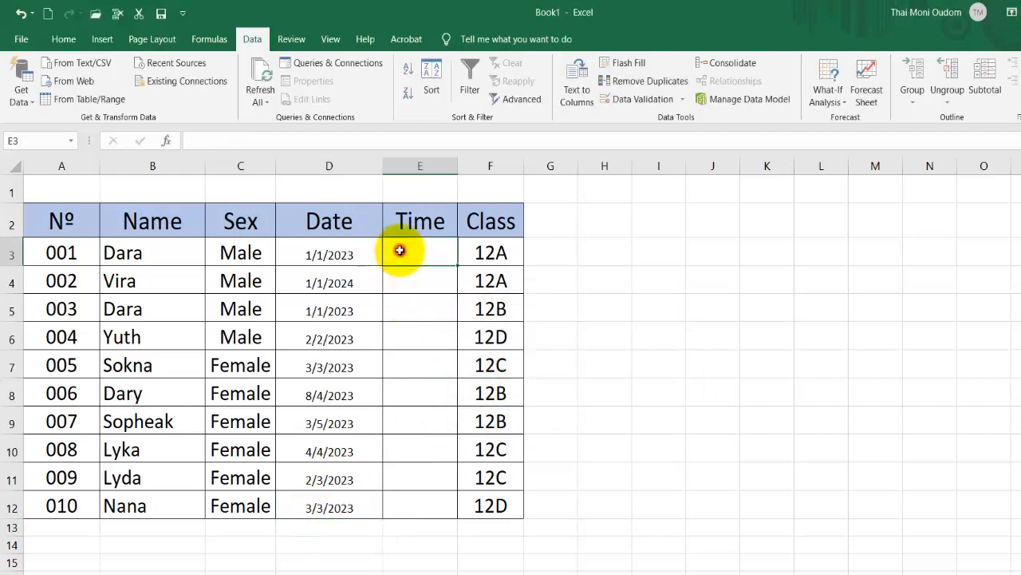
pyautogui.moveTo(404, 250); pyautogui.dragTo(424, 501)
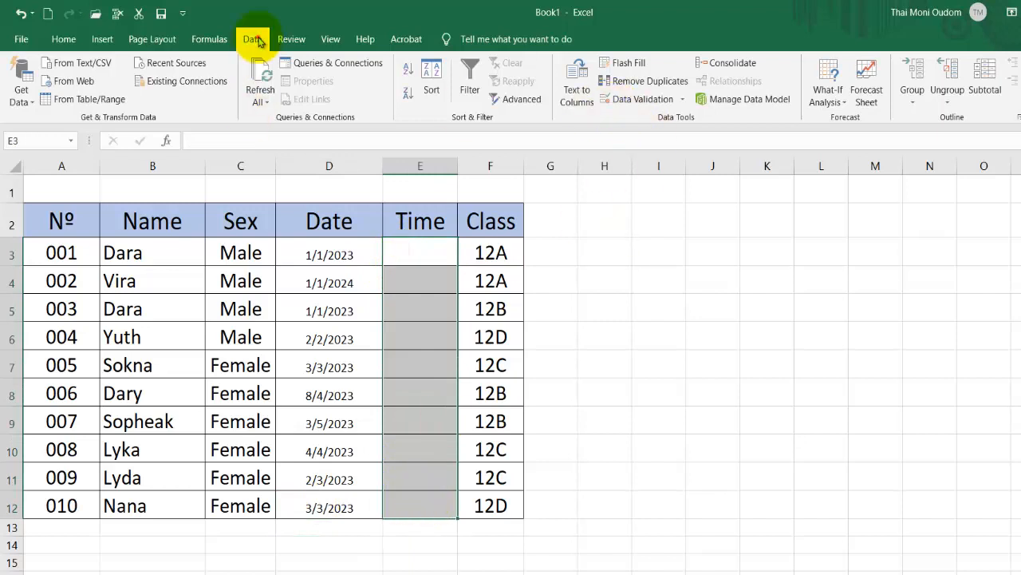
pyautogui.click(630, 99)
pyautogui.click(454, 274)
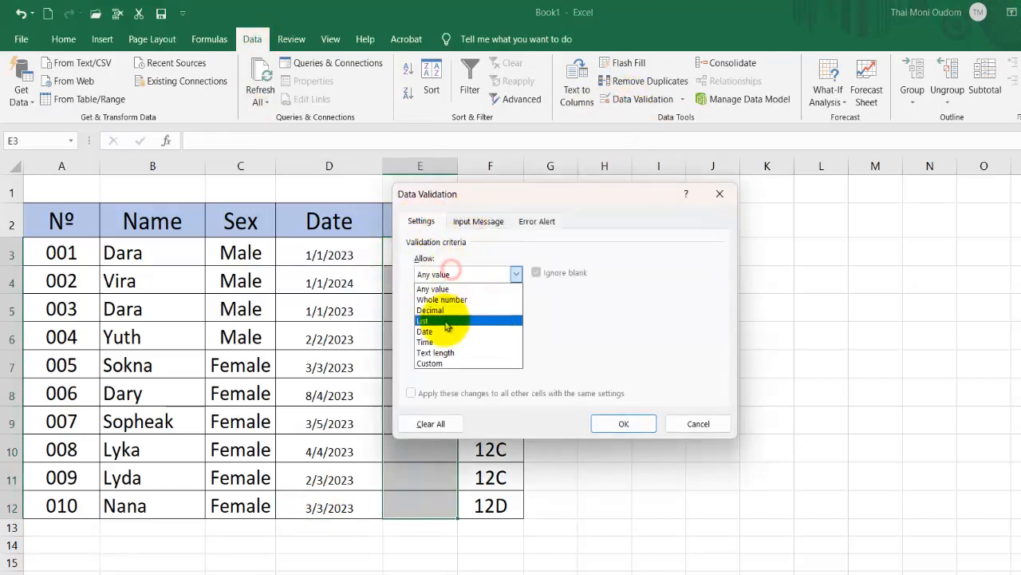
pyautogui.click(447, 336)
pyautogui.click(455, 339)
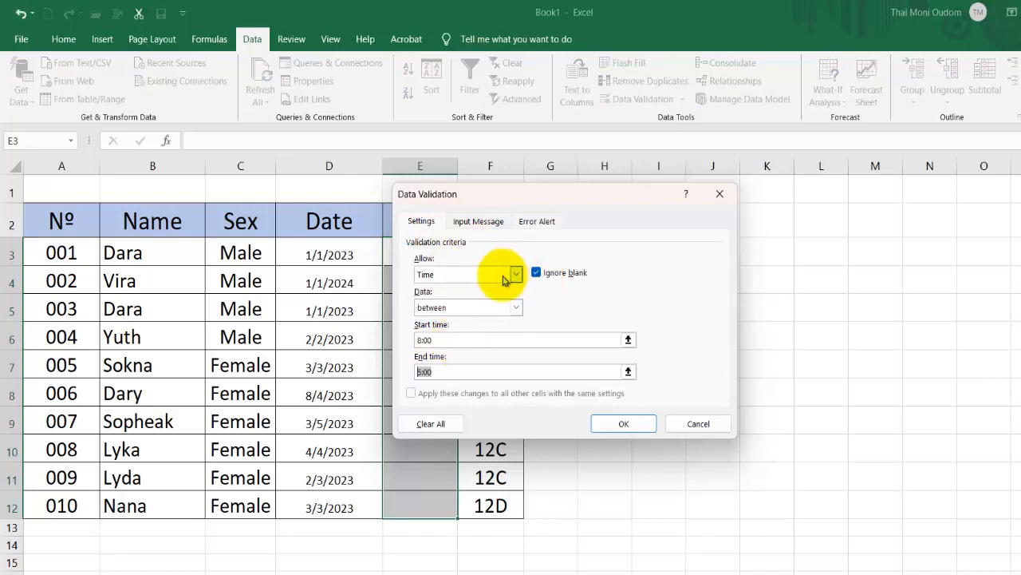
# - Keep the Time criterion, set the rule's end time to 17:00 and apply the validation
pyautogui.click(511, 274)
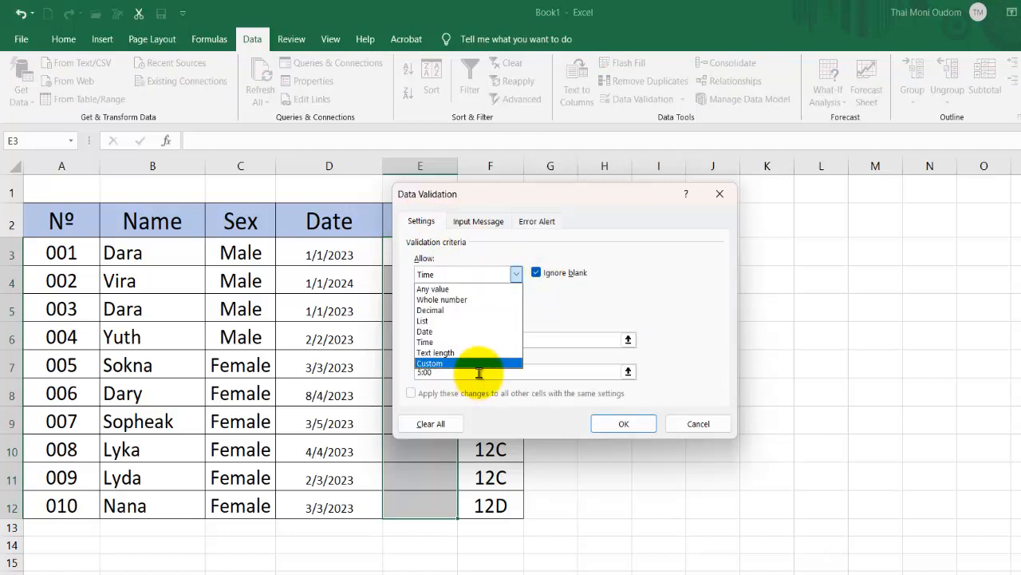
pyautogui.click(569, 292)
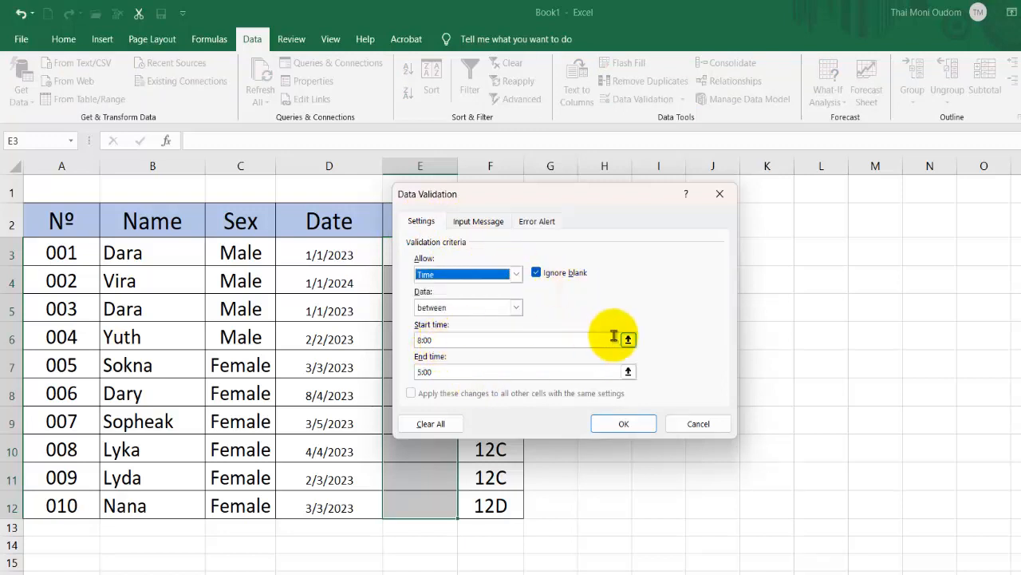
pyautogui.doubleClick(430, 372)
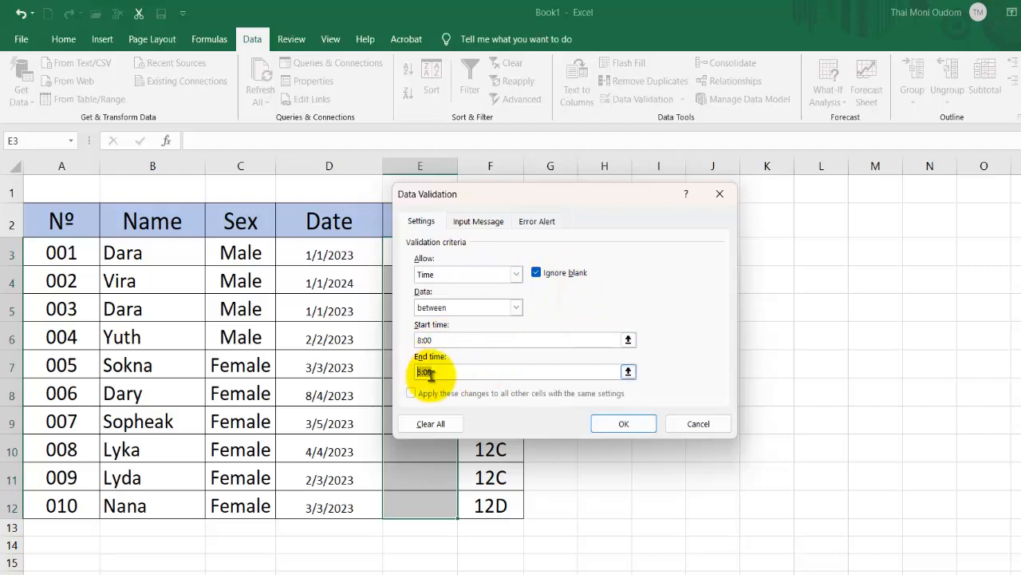
pyautogui.write('17:00')
pyautogui.click(624, 423)
# - Enter 8:00 in cell E3 and 9:00 in cell E4
pyautogui.click(419, 250)
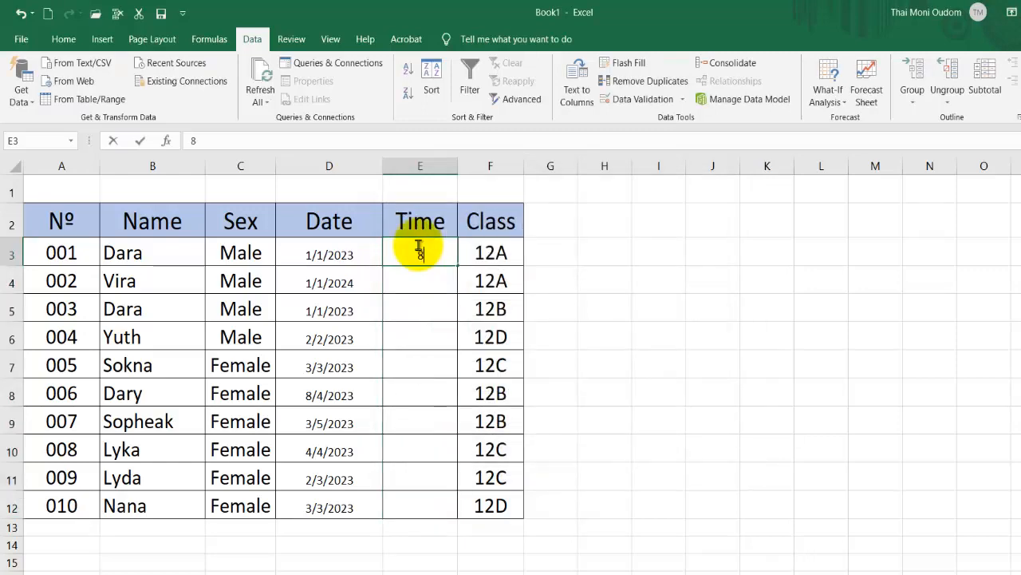
pyautogui.write('8:00')
pyautogui.press('Return')
pyautogui.write('9:00')
pyautogui.press('Return')
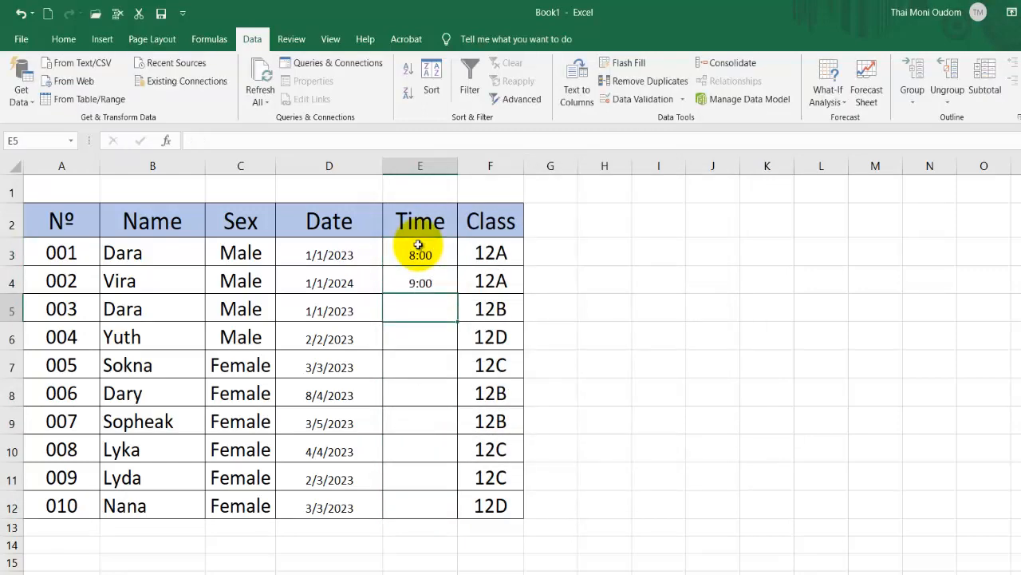
# - Try to enter 7 in cell E5, and choose to retry the entry
pyautogui.write('7')
pyautogui.press('Return')
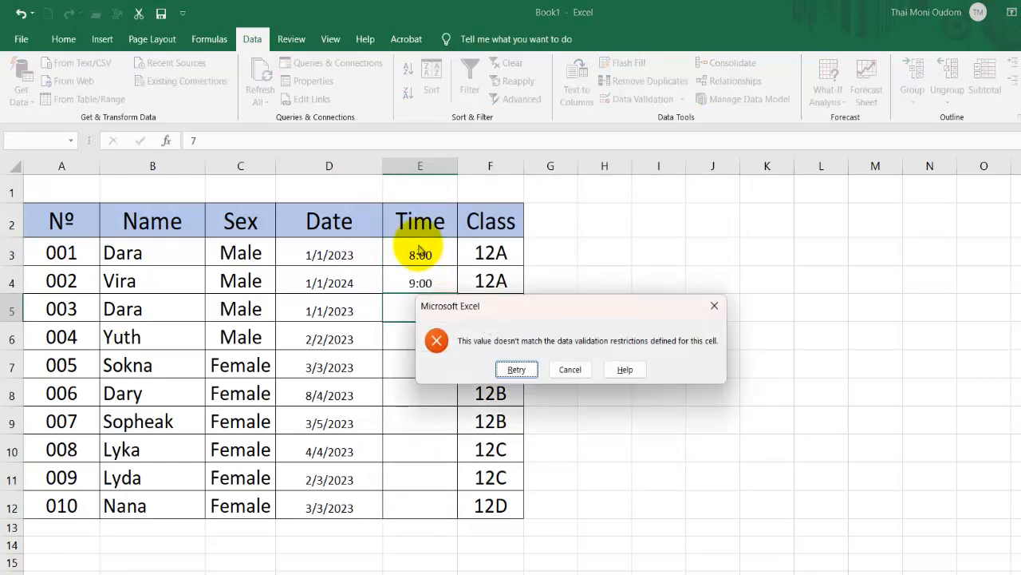
pyautogui.press('Return')
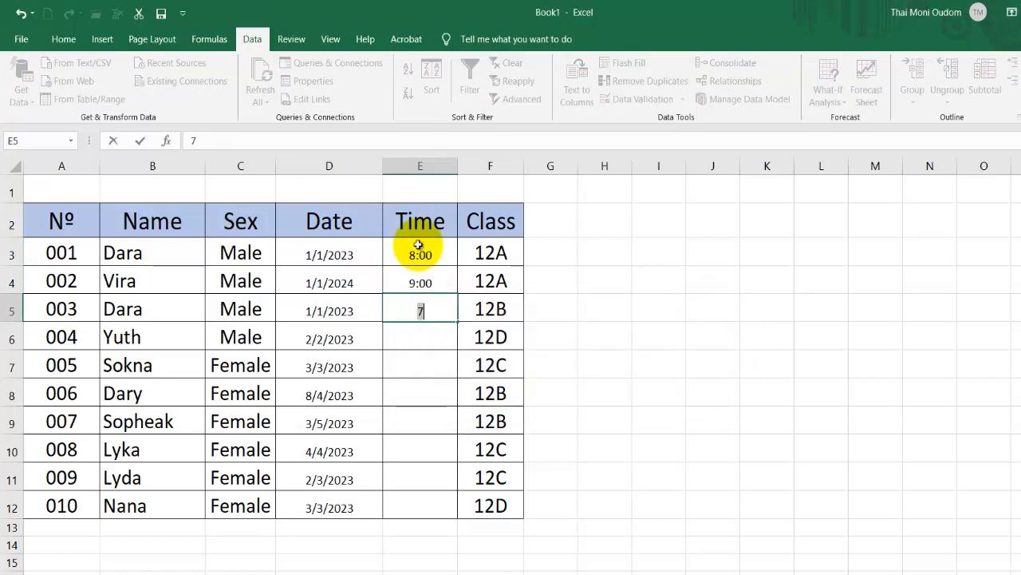
# - Replace the E5 entry with 10:00 and enter 12:40 in cell E6
pyautogui.press('BackSpace')
pyautogui.write('20')
pyautogui.press('BackSpace')
pyautogui.press('BackSpace')
pyautogui.write('10:00')
pyautogui.press('Return')
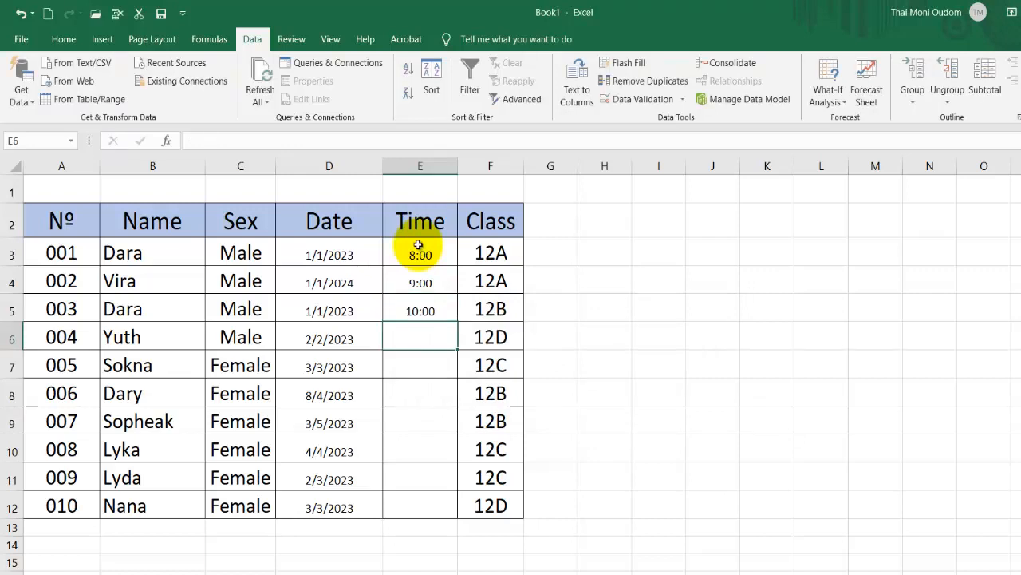
pyautogui.write('12:40')
pyautogui.press('Return')
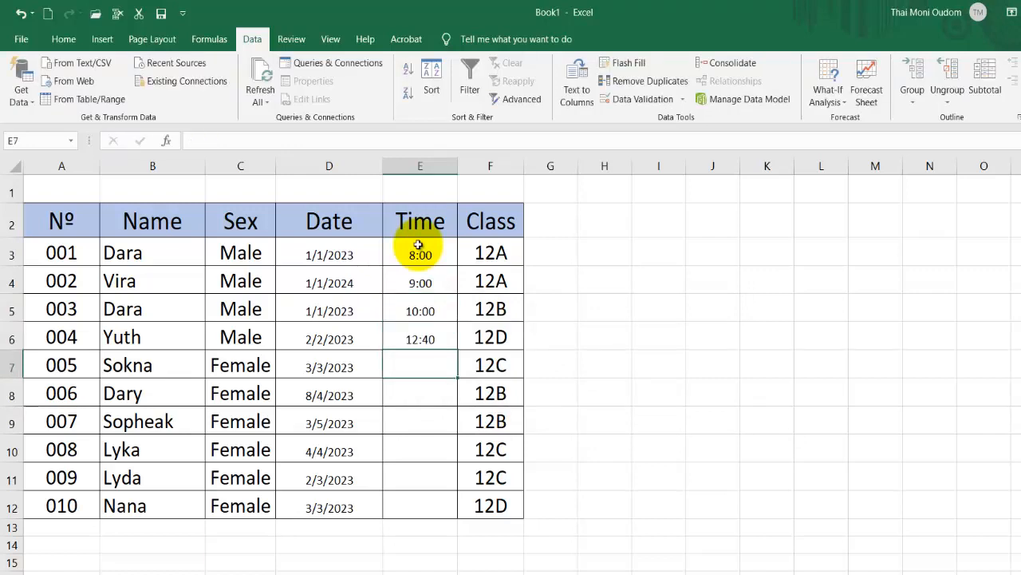
# - Enter a time in cell E7 and overwrite it with 15:30
pyautogui.write('15:00')
pyautogui.press('Return')
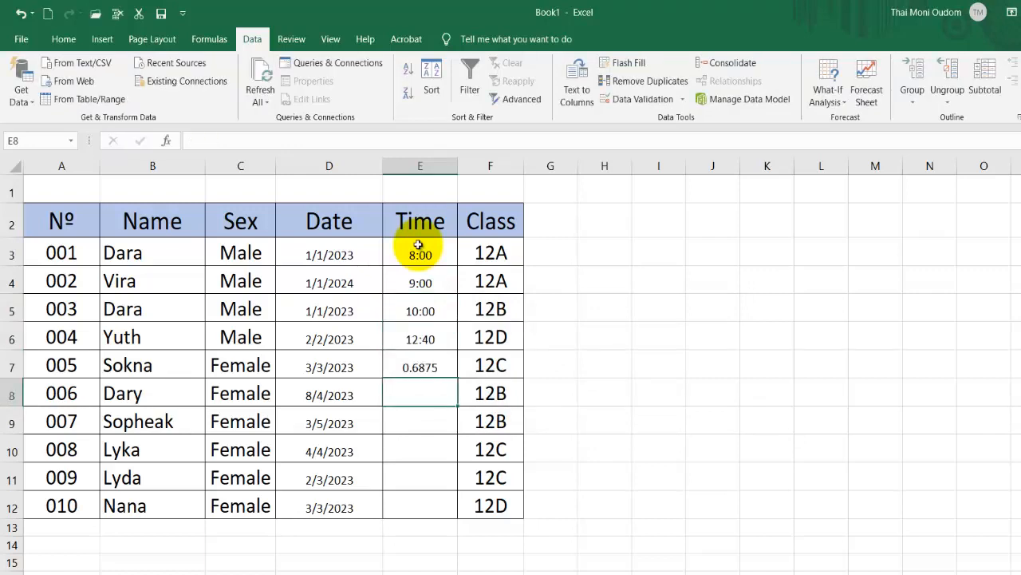
pyautogui.press('Up')
pyautogui.write('15:')
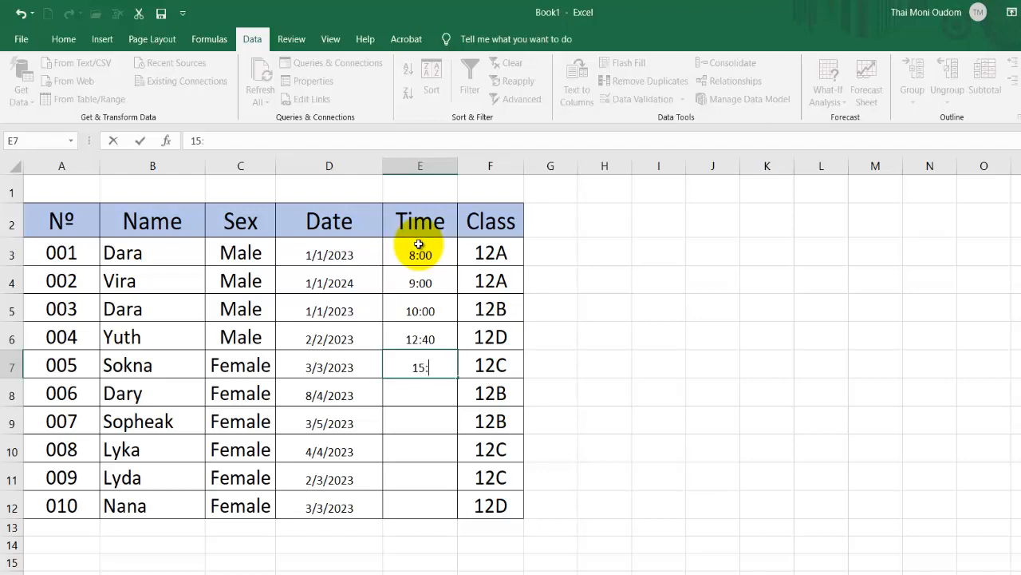
pyautogui.write('30')
pyautogui.press('Return')
# - Enter 15:40 in cell E8 and 16:30 in cell E9
pyautogui.write('1')
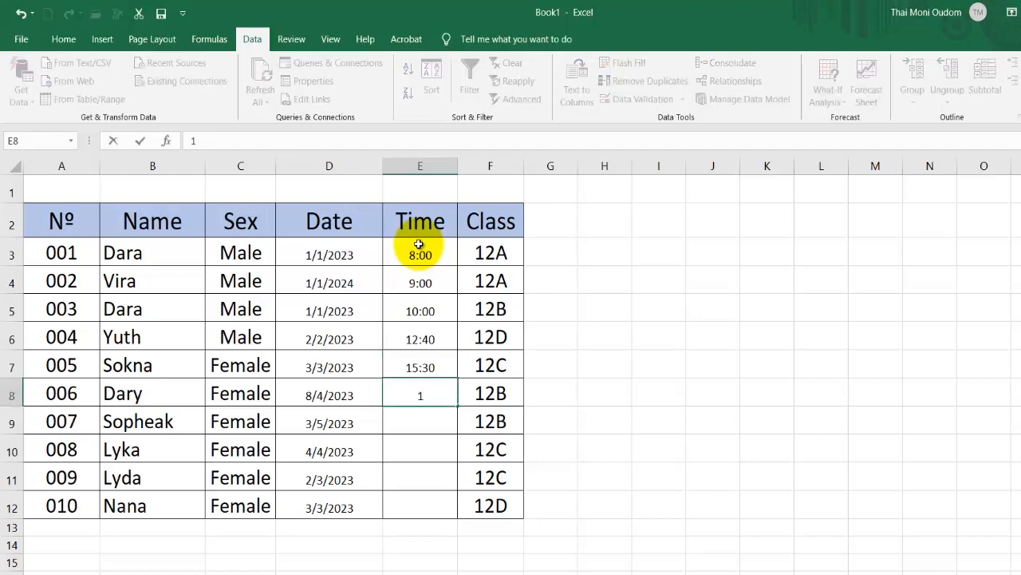
pyautogui.write('5:40')
pyautogui.press('Return')
pyautogui.write('16:30')
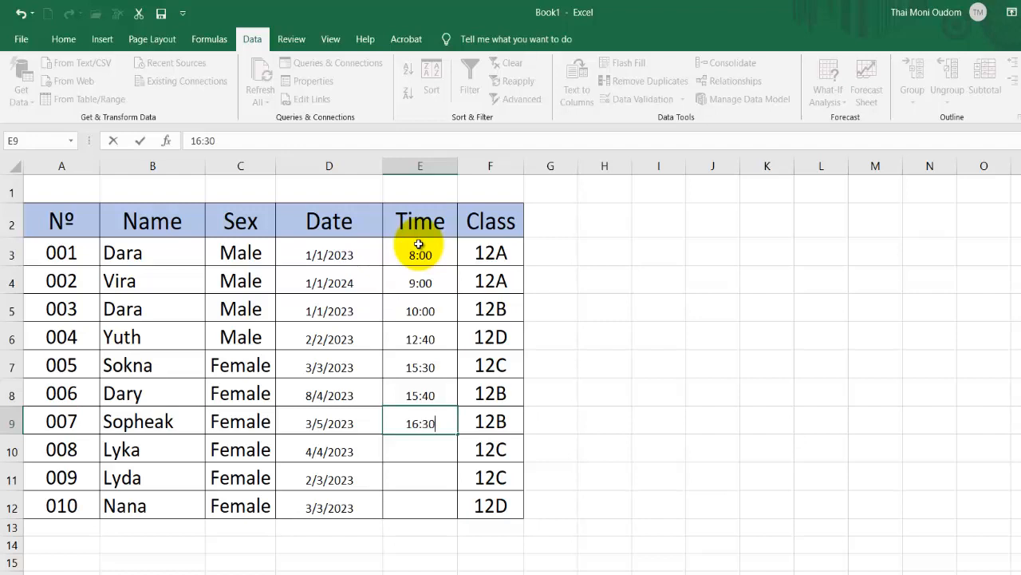
pyautogui.press('Return')
# - Try to enter 17:32 in cell E10, and choose to retry the entry
pyautogui.write('17:')
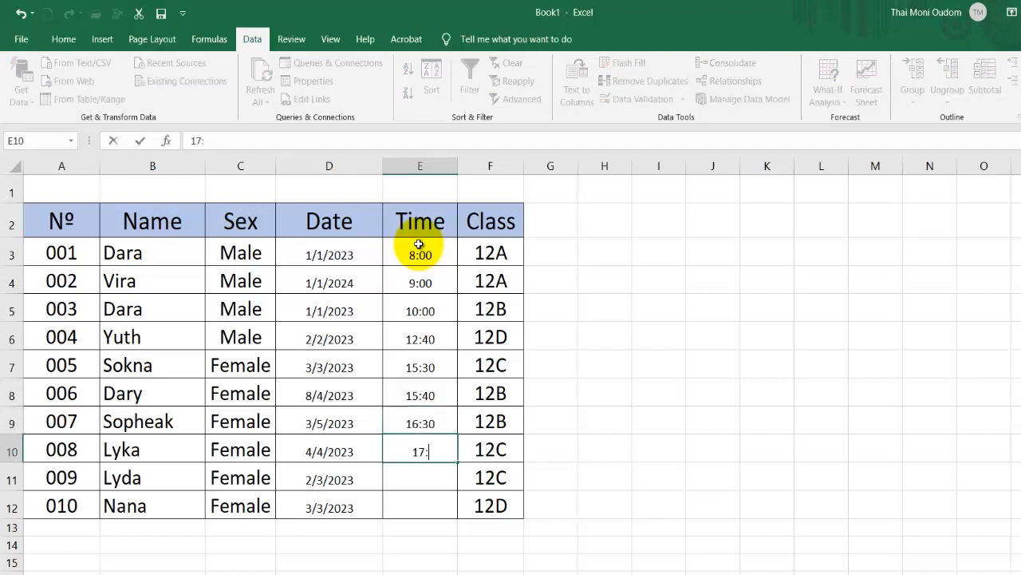
pyautogui.write('32')
pyautogui.press('Return')
pyautogui.press('Return')
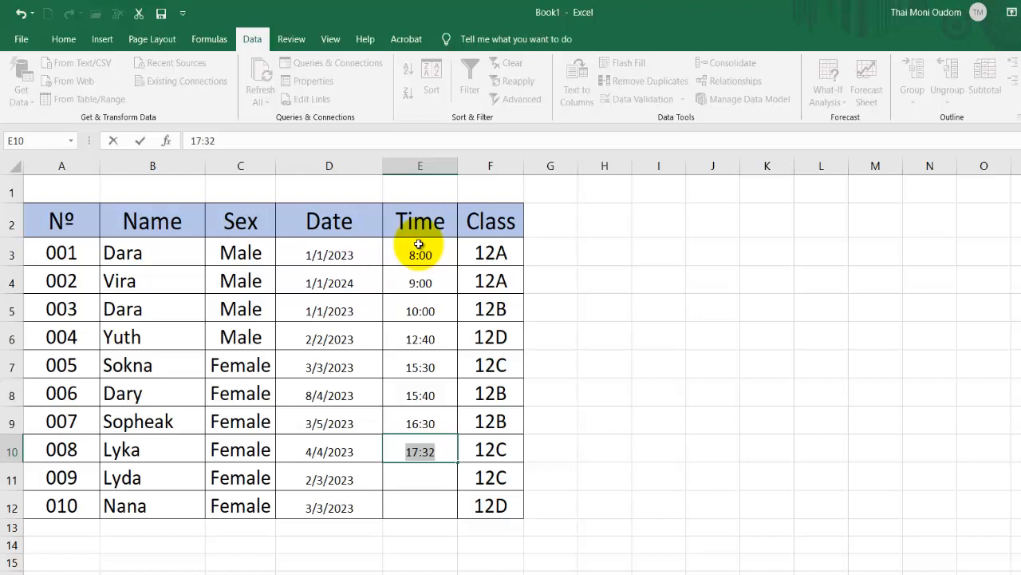
# - Replace the E10 entry with 17:00, enter 16:00 in E11 and 12:00 in E12, and return to cell E3
pyautogui.write('17:00')
pyautogui.press('Return')
pyautogui.write('16:0')
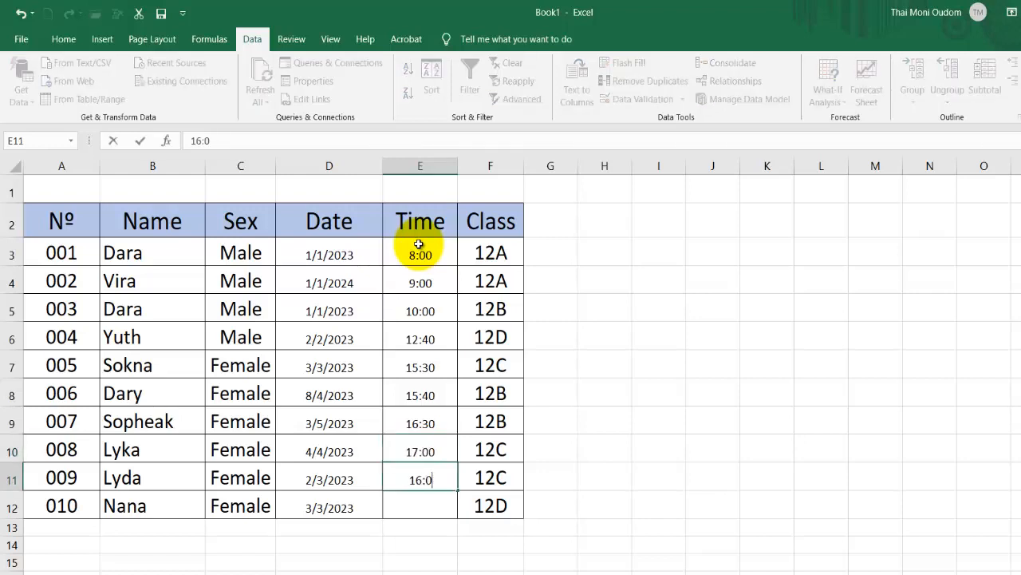
pyautogui.write('0')
pyautogui.press('Return')
pyautogui.write('12:00')
pyautogui.press('Return')
pyautogui.click(412, 248)
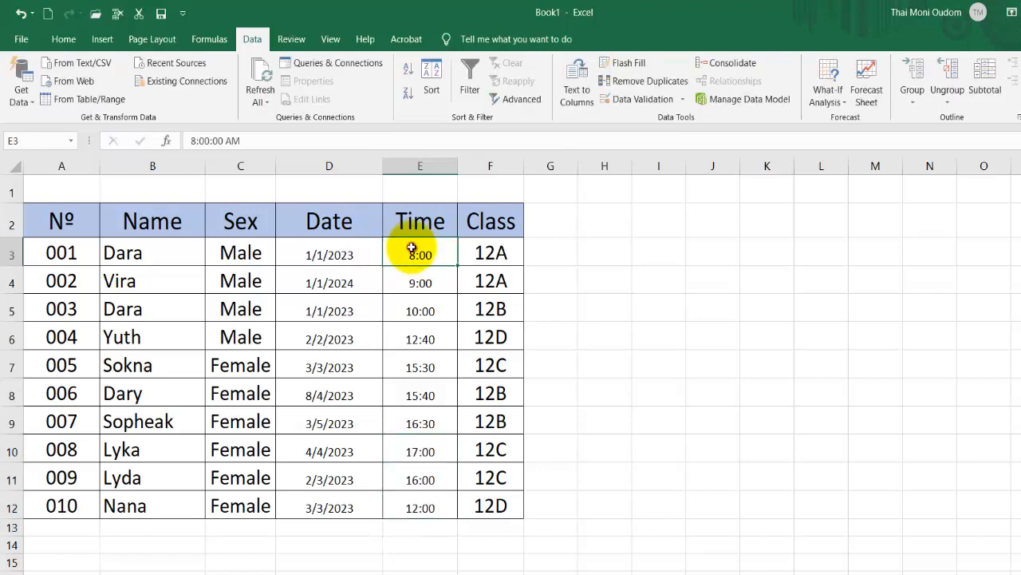